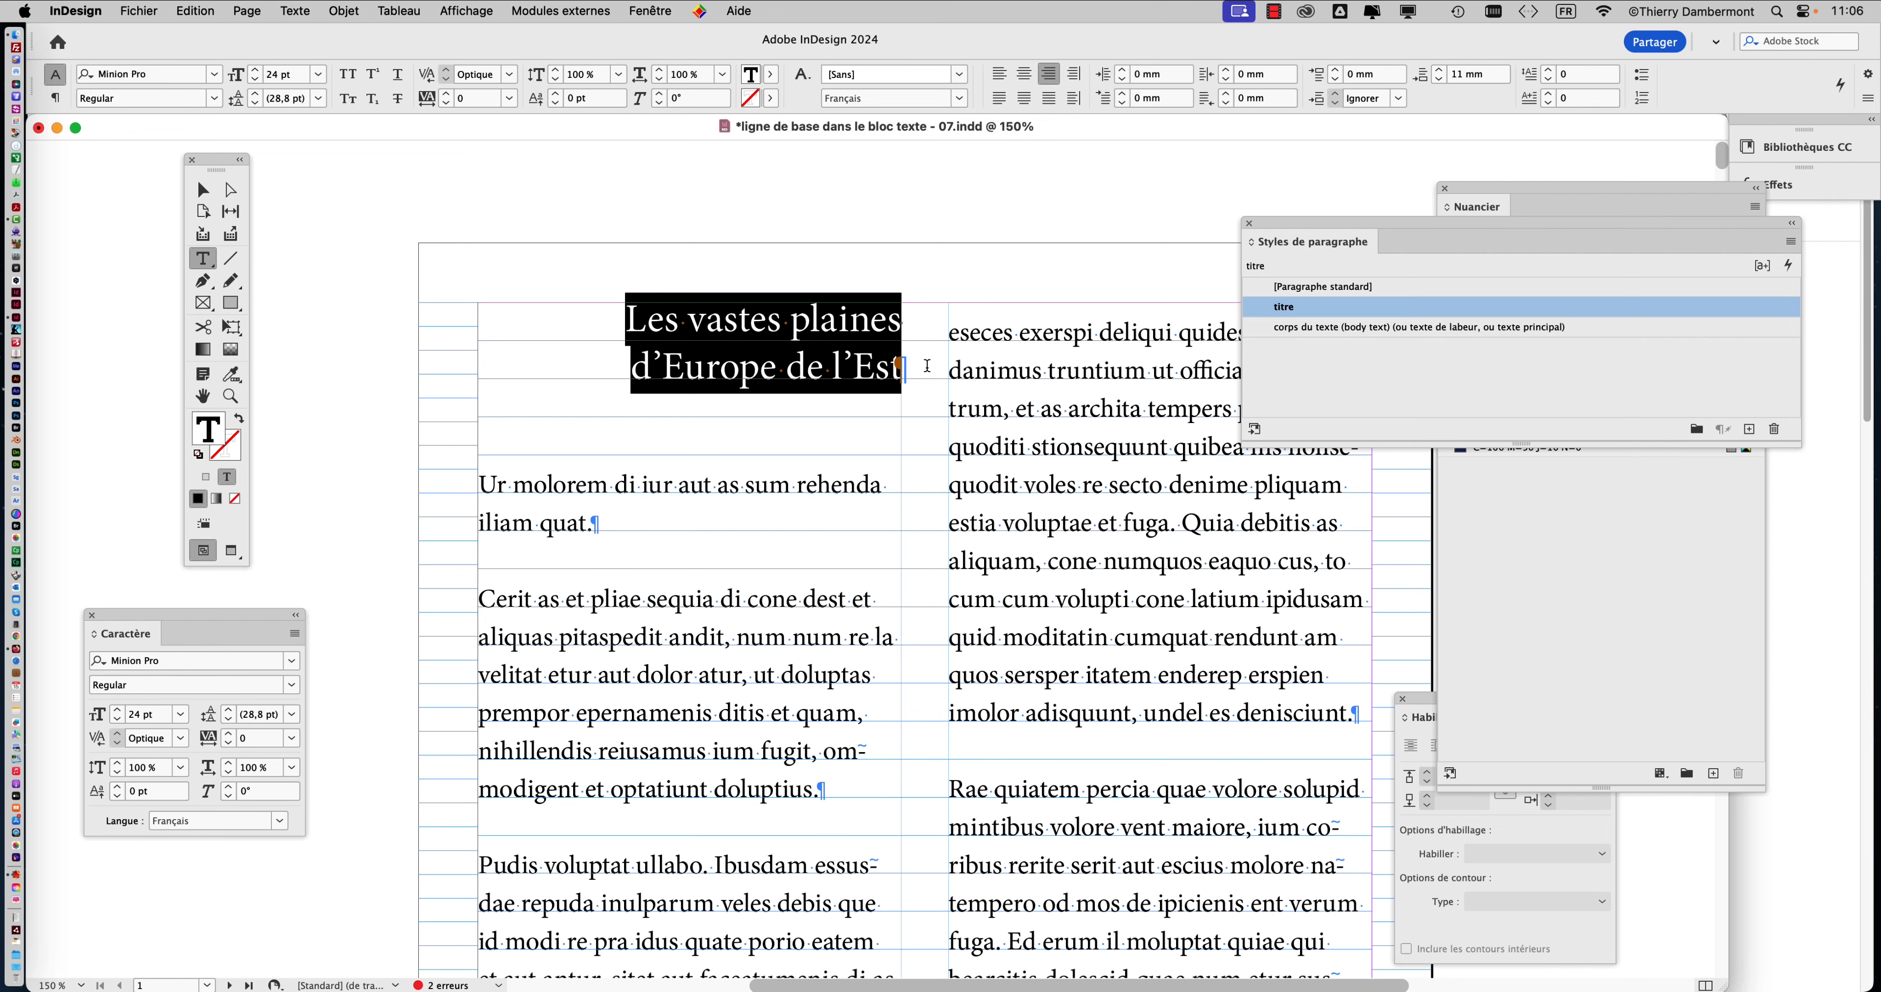
Bring up the paragraph formatting controls and place them beside the page, clear of the selected title
key("super+minus")
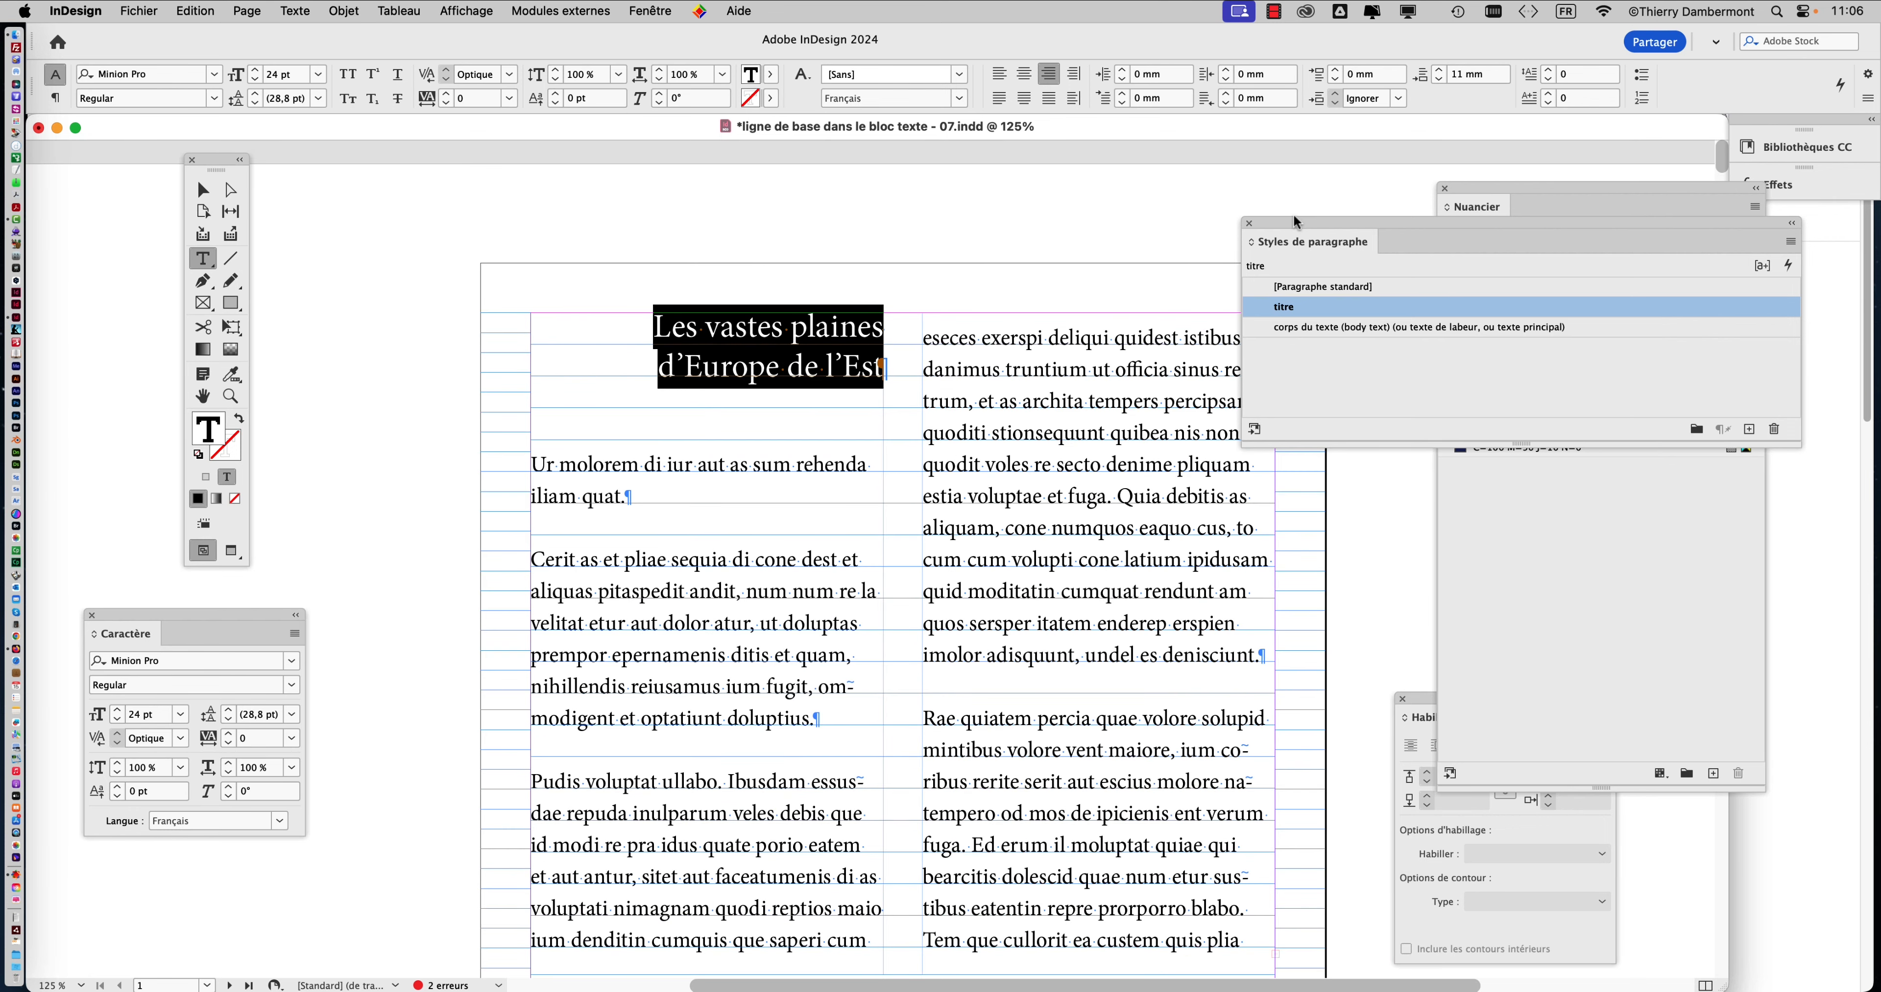
left_click_drag(1293, 220, 1372, 239)
key("super+minus")
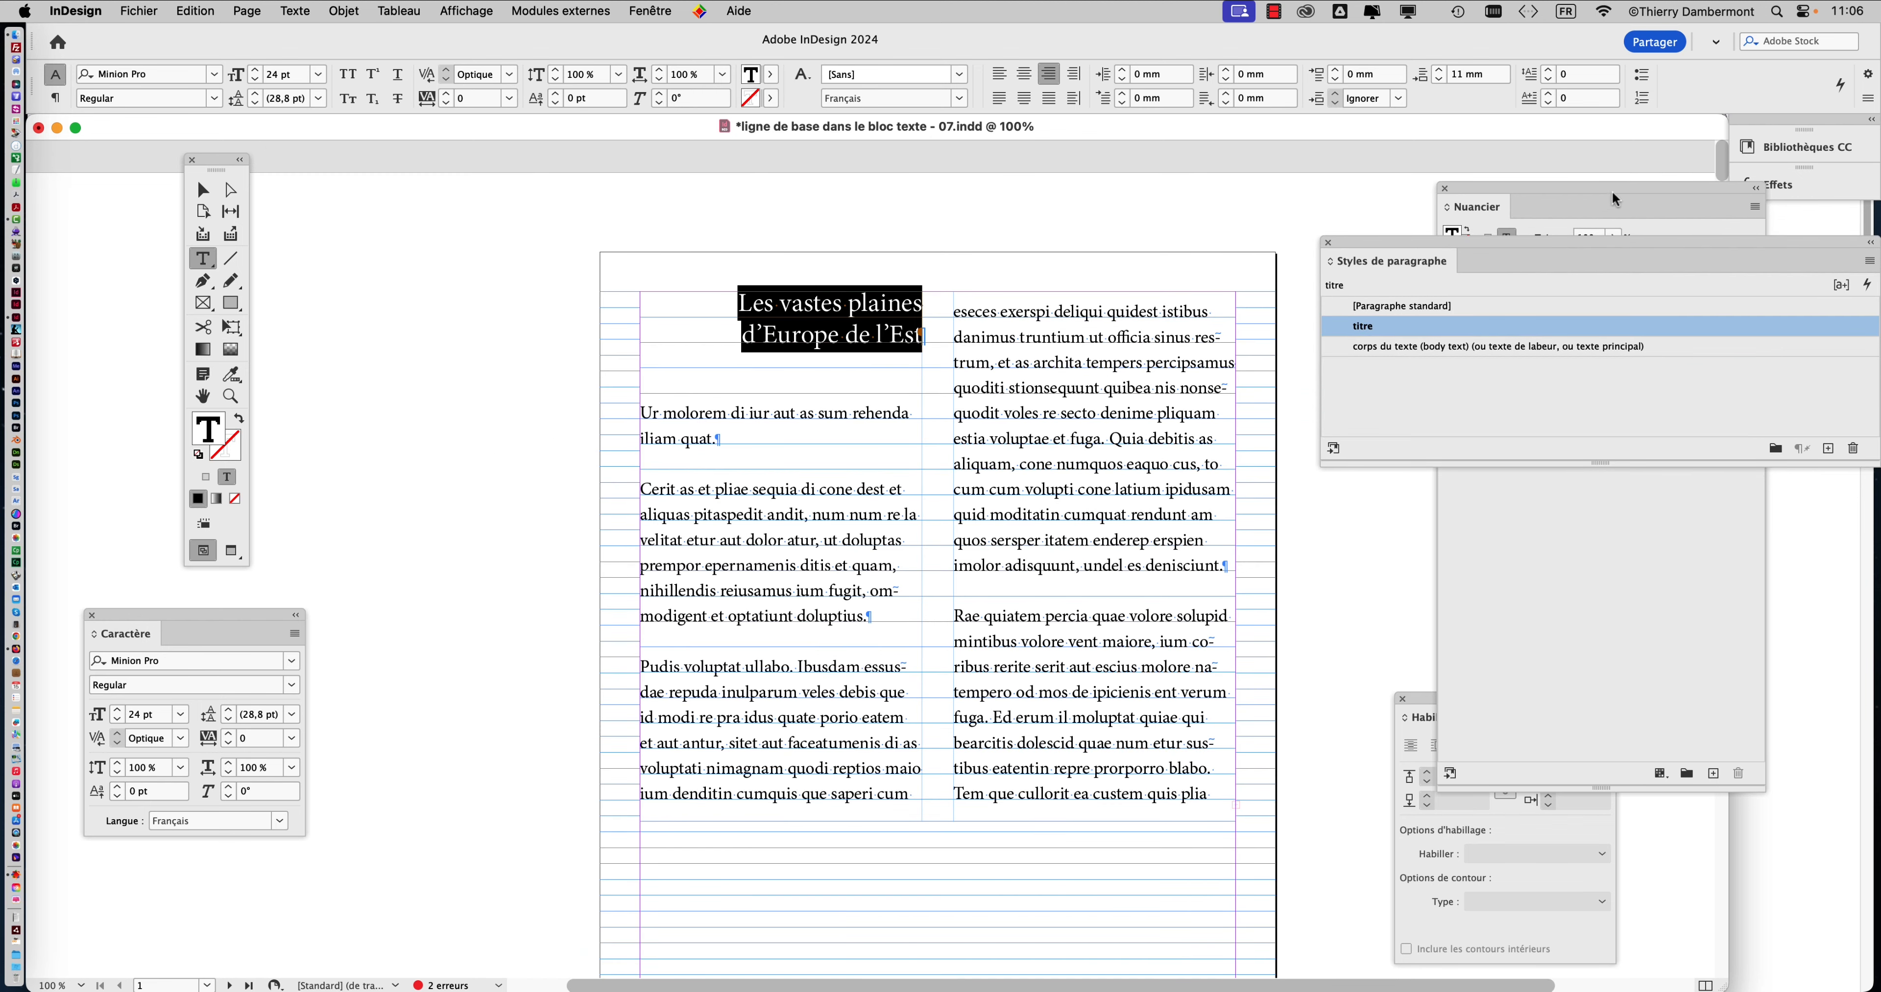
left_click(296, 10)
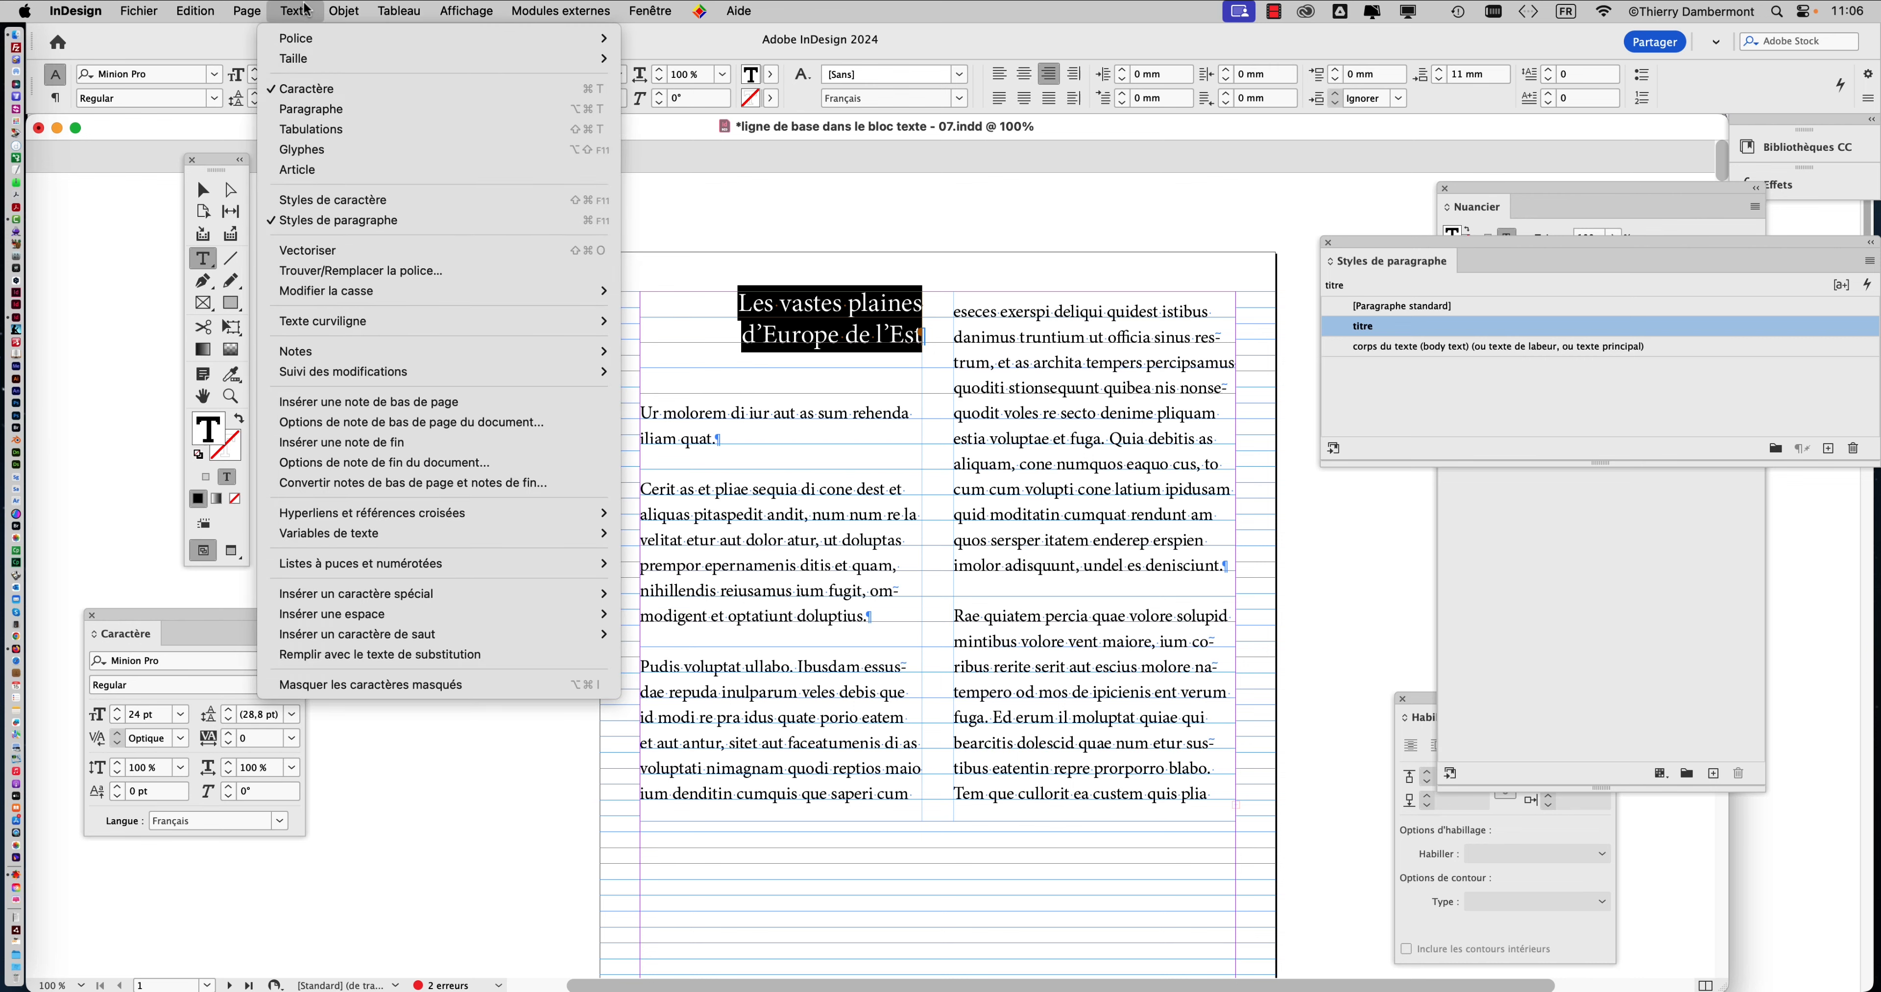
left_click(313, 108)
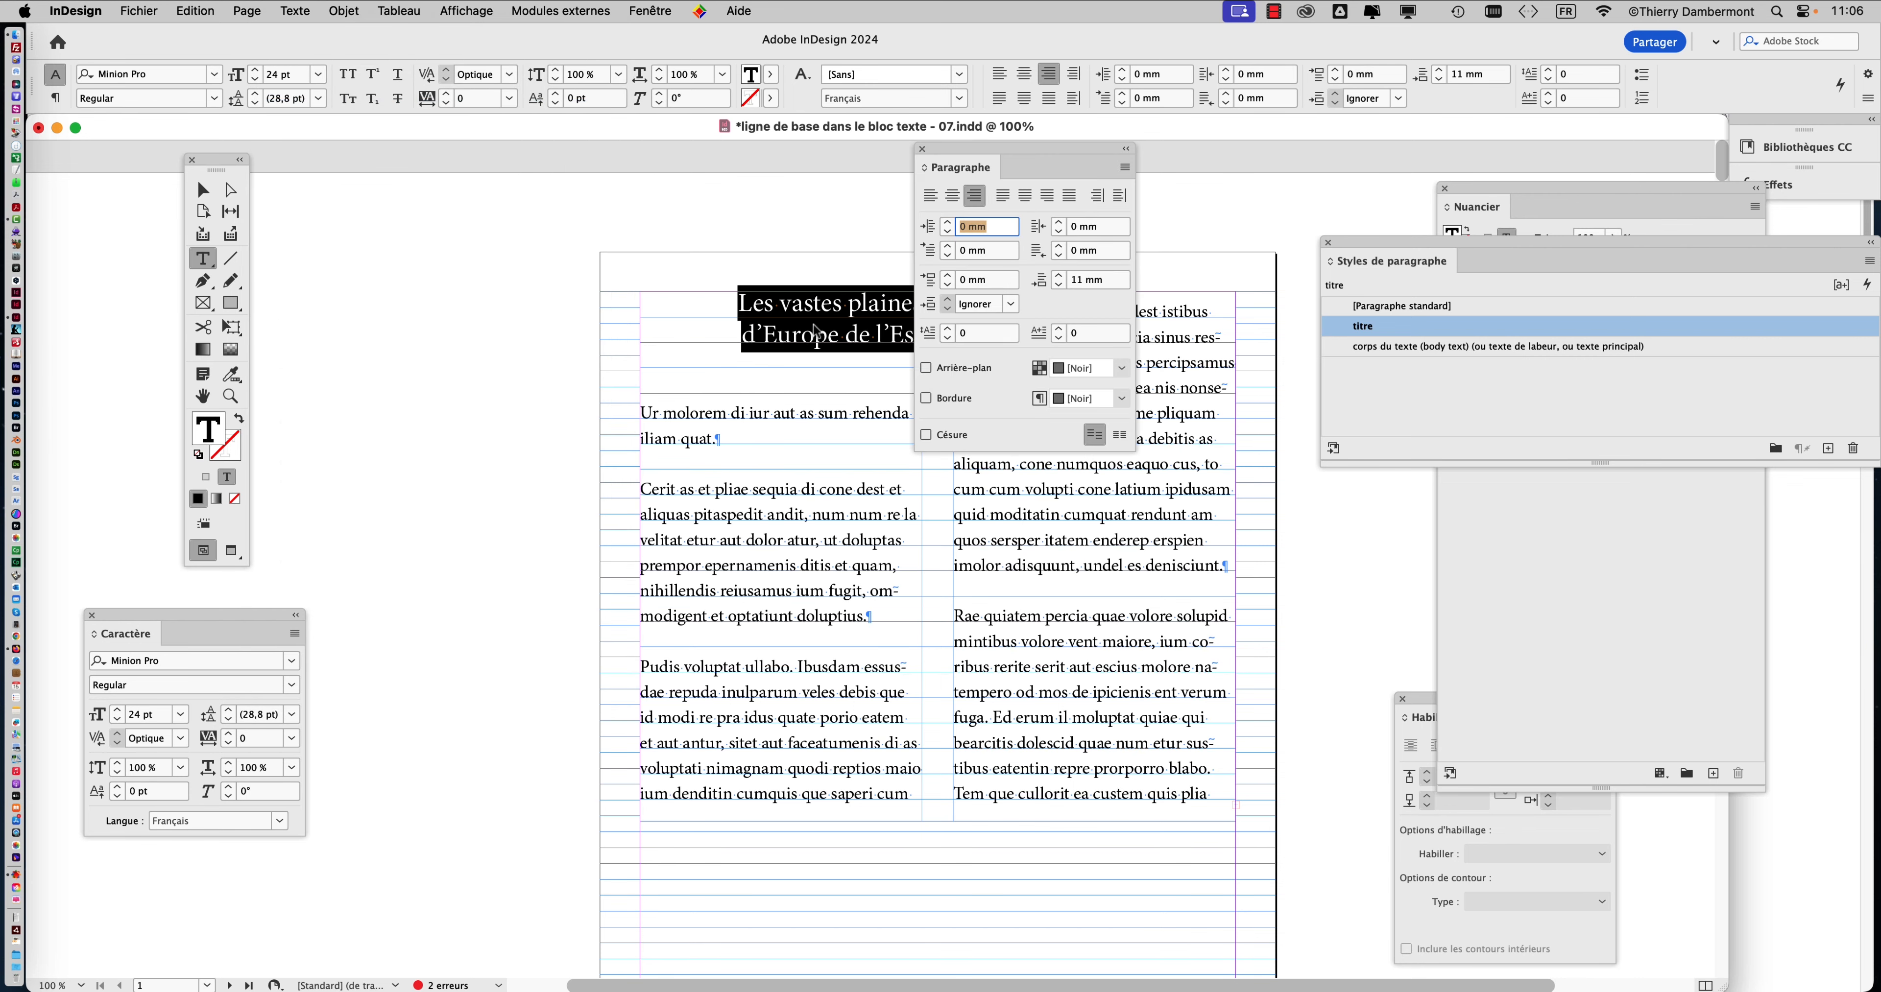
left_click_drag(997, 148, 402, 193)
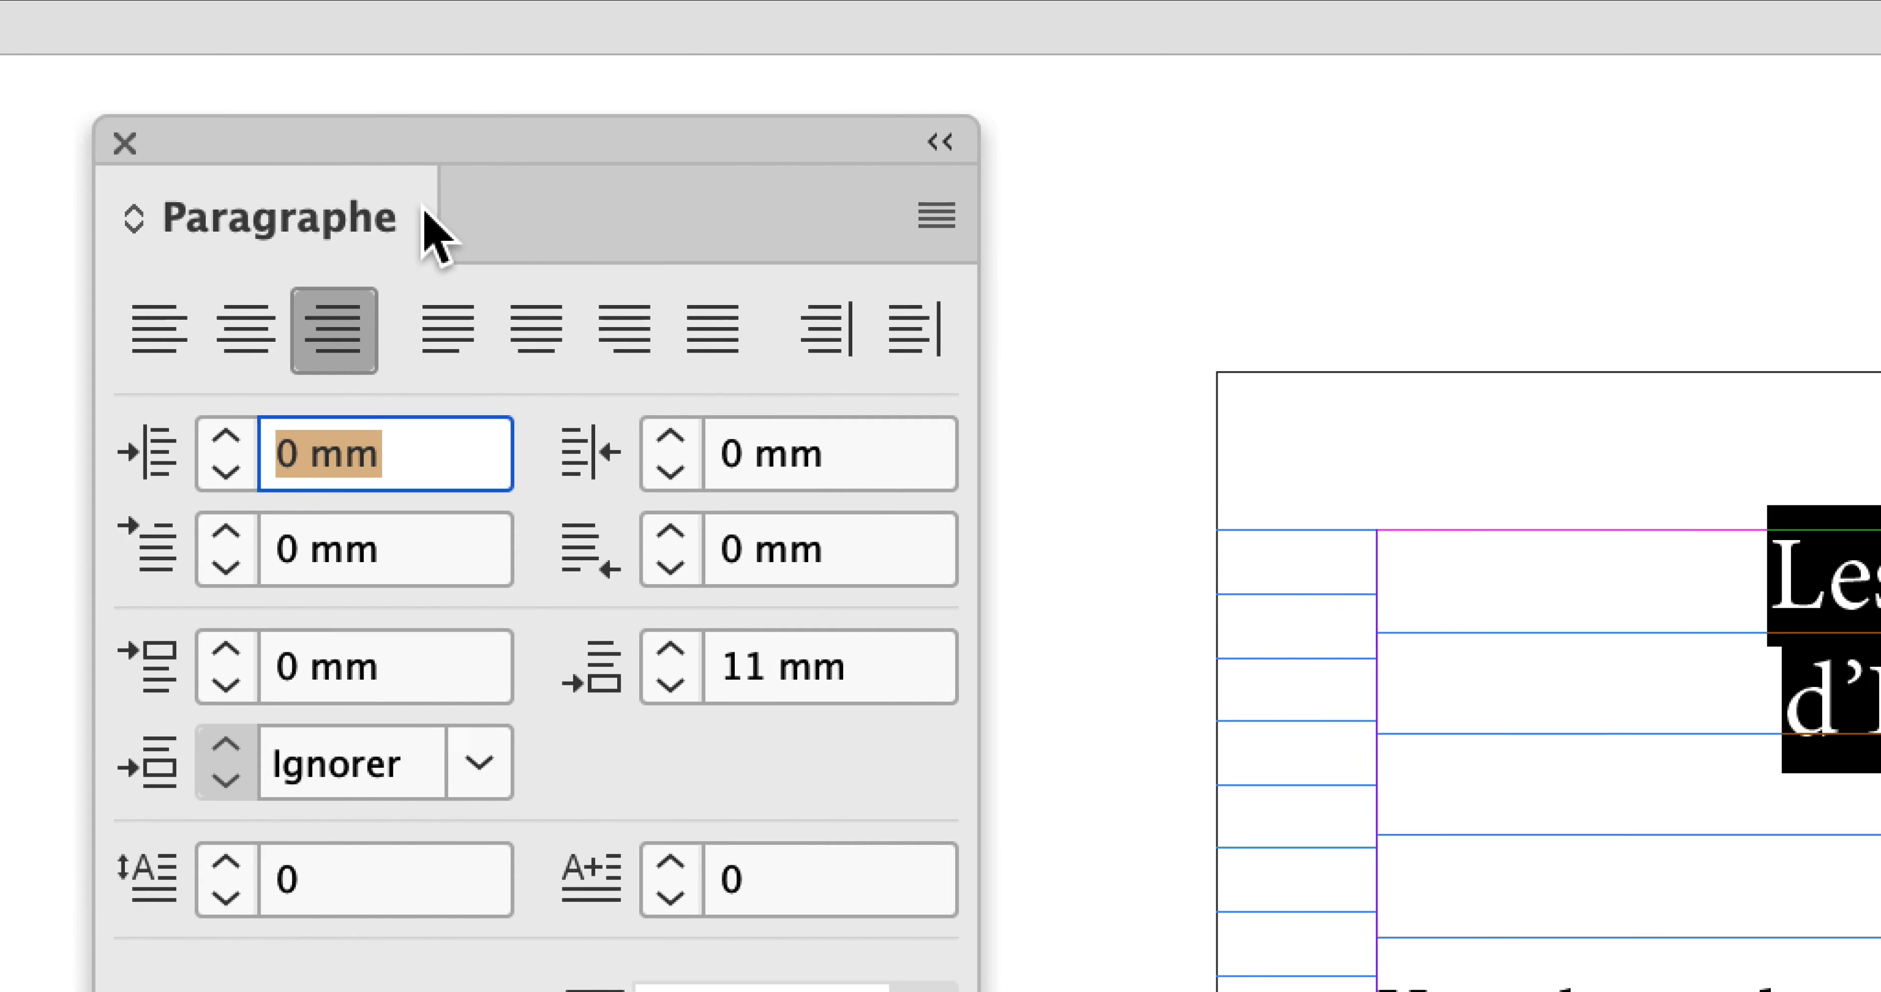
Make the selected title span all text columns by setting its paragraph layout to Etendue de colonnes with Etendue at Tout, with the preview on
left_click(937, 215)
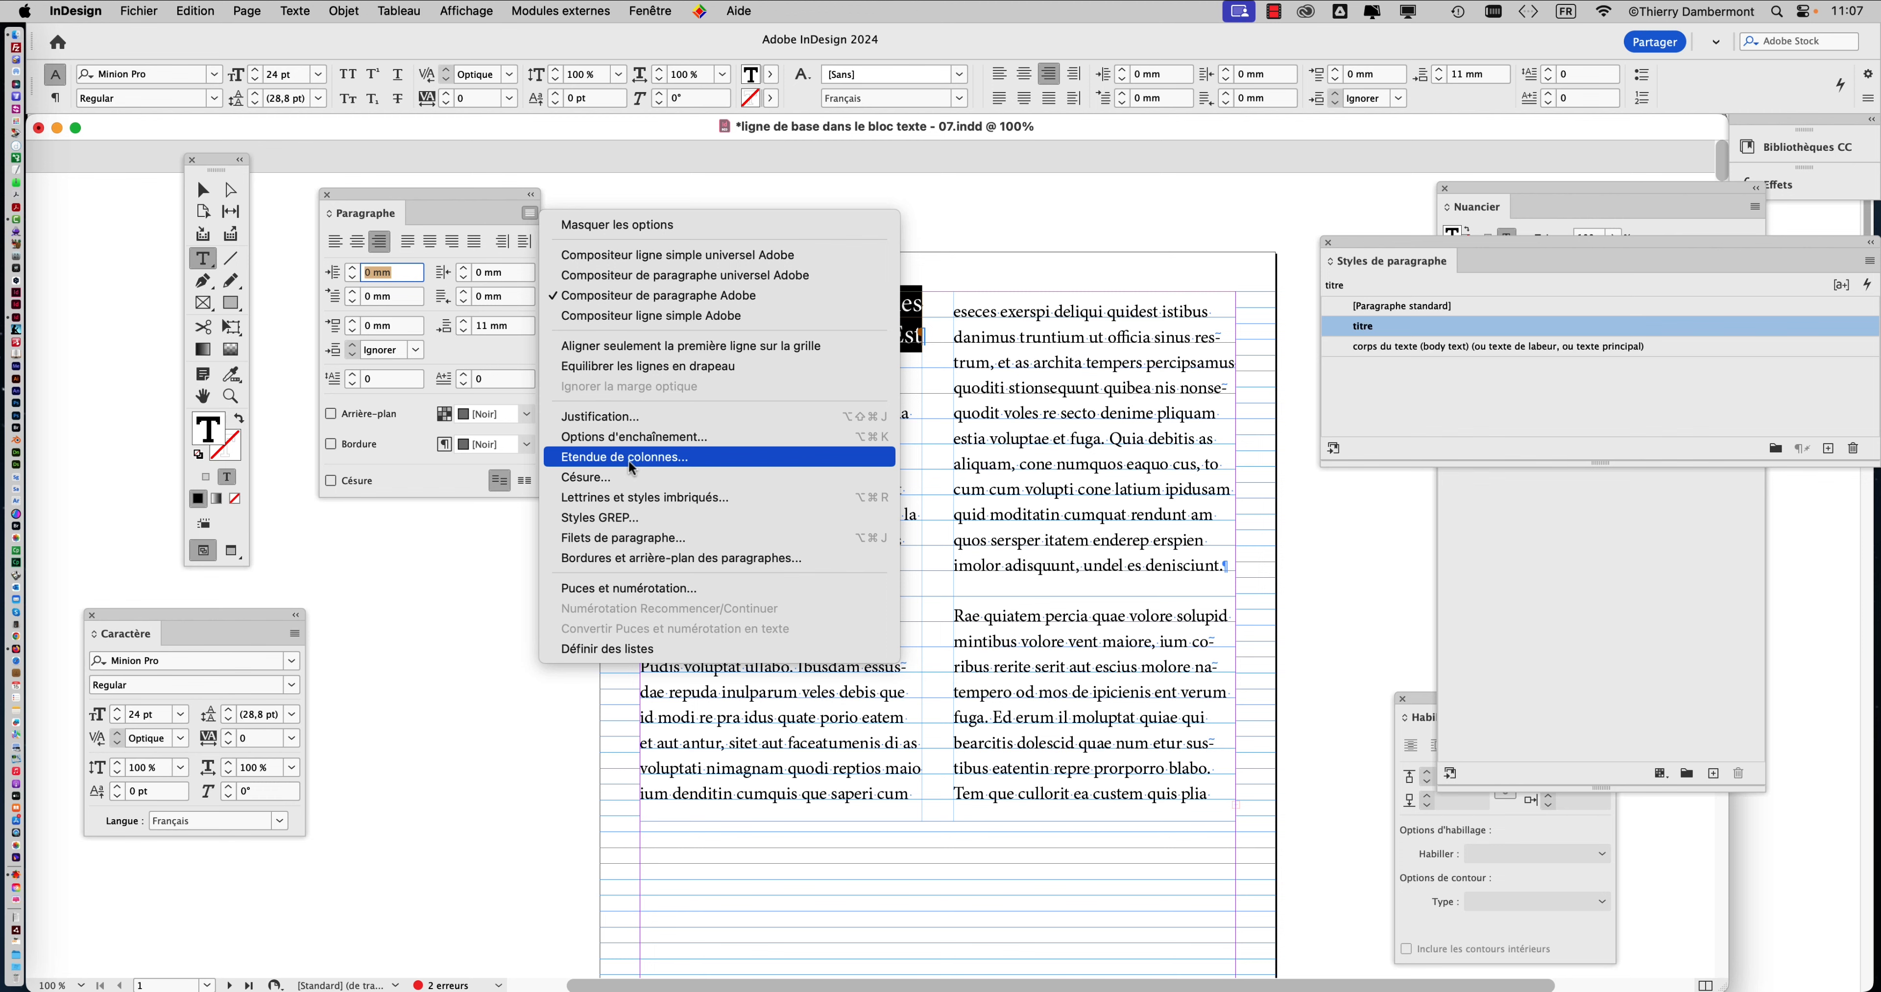
left_click(627, 458)
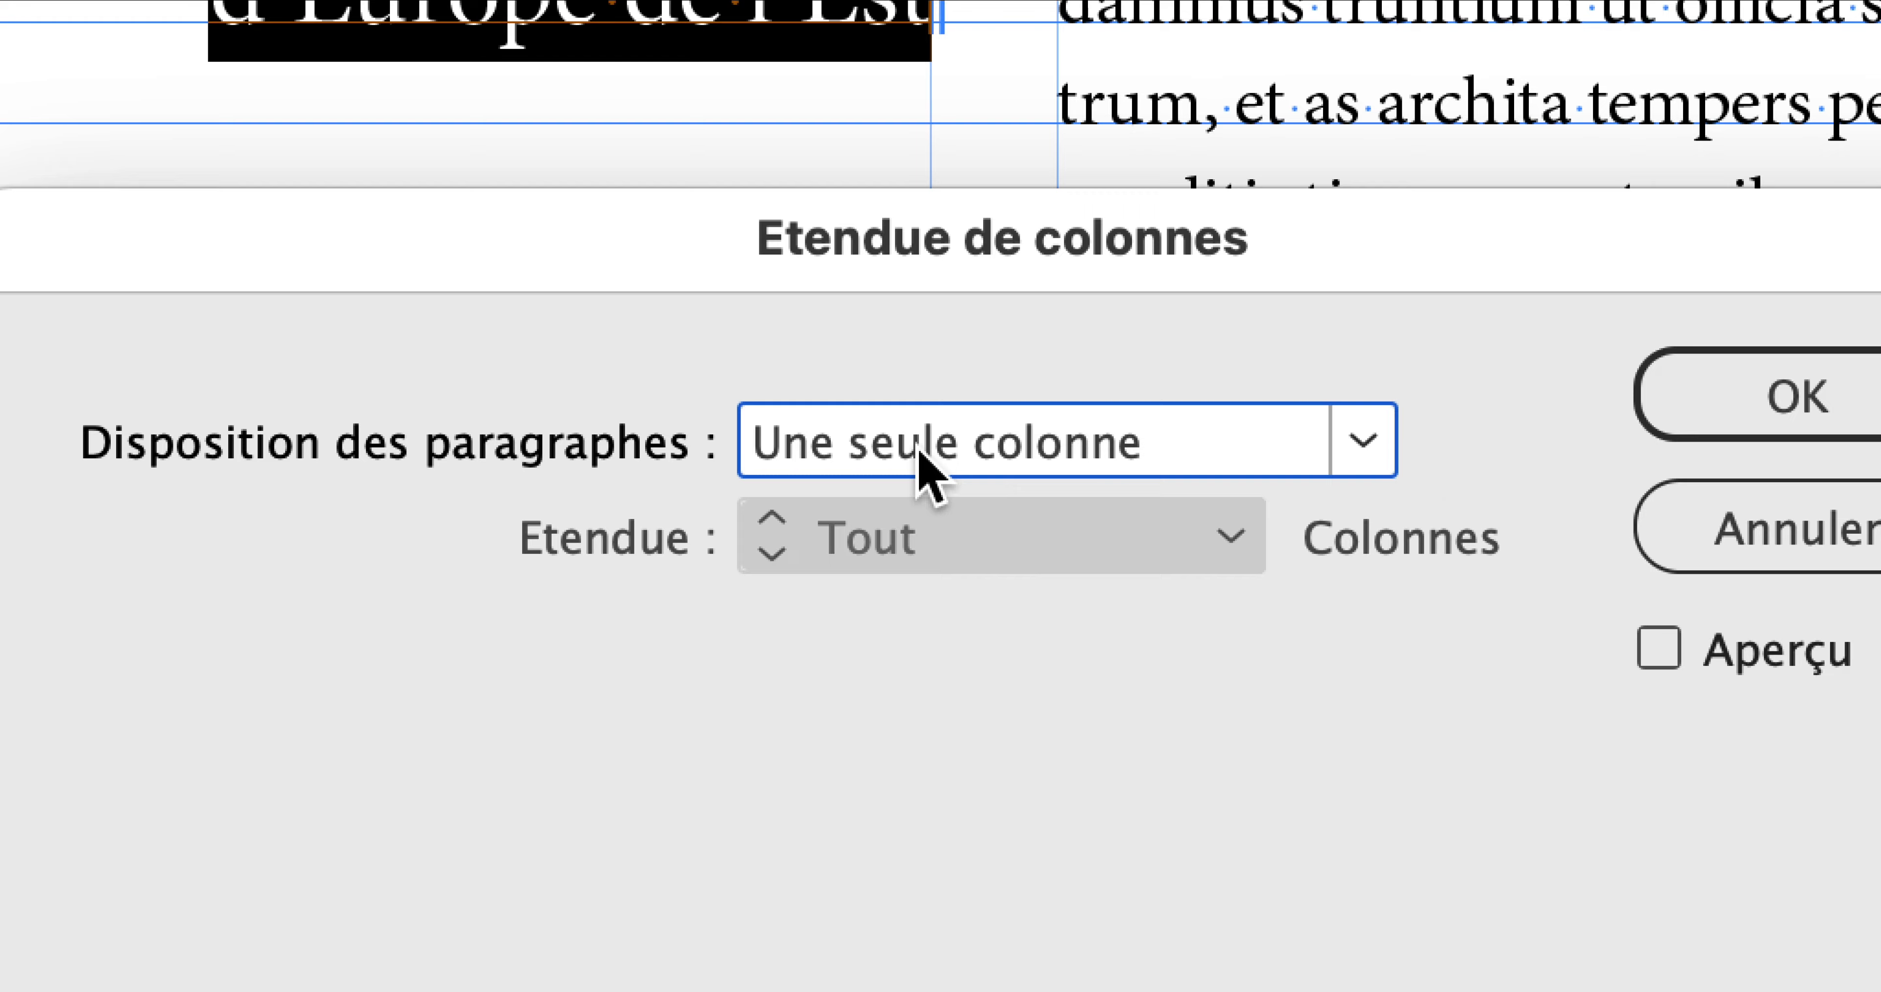
left_click(920, 456)
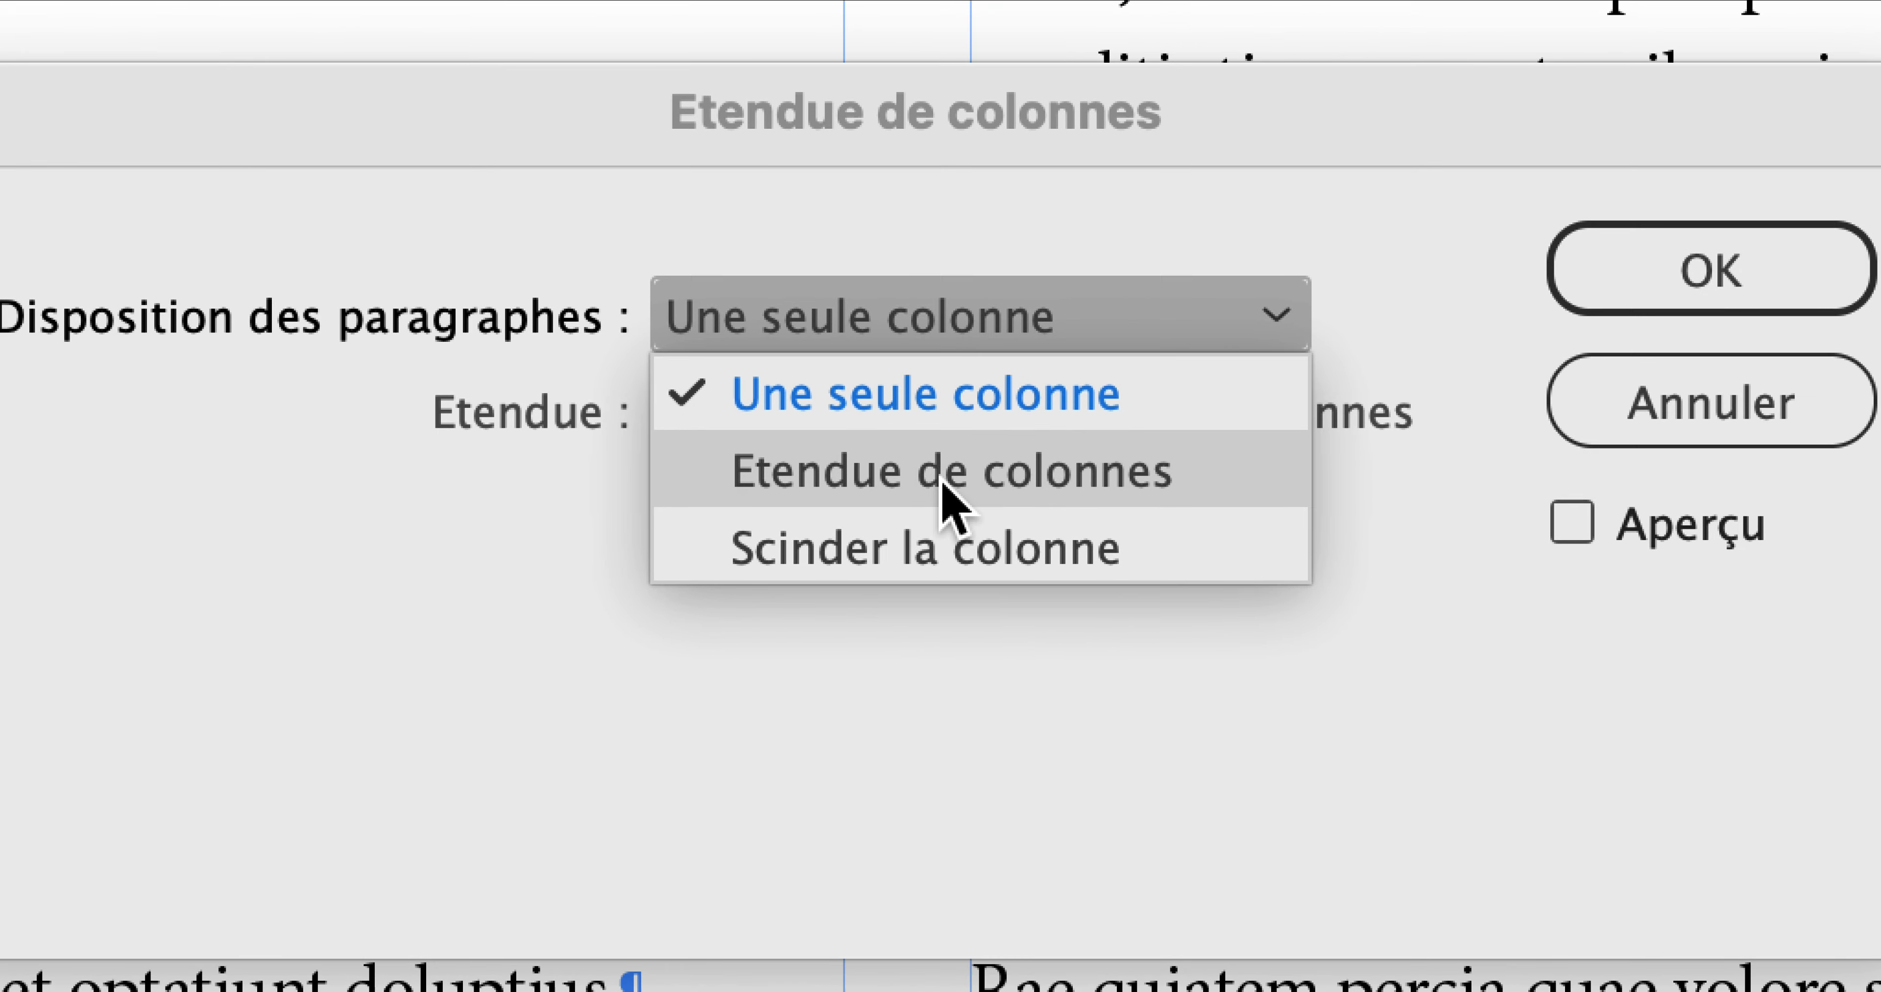
left_click(944, 496)
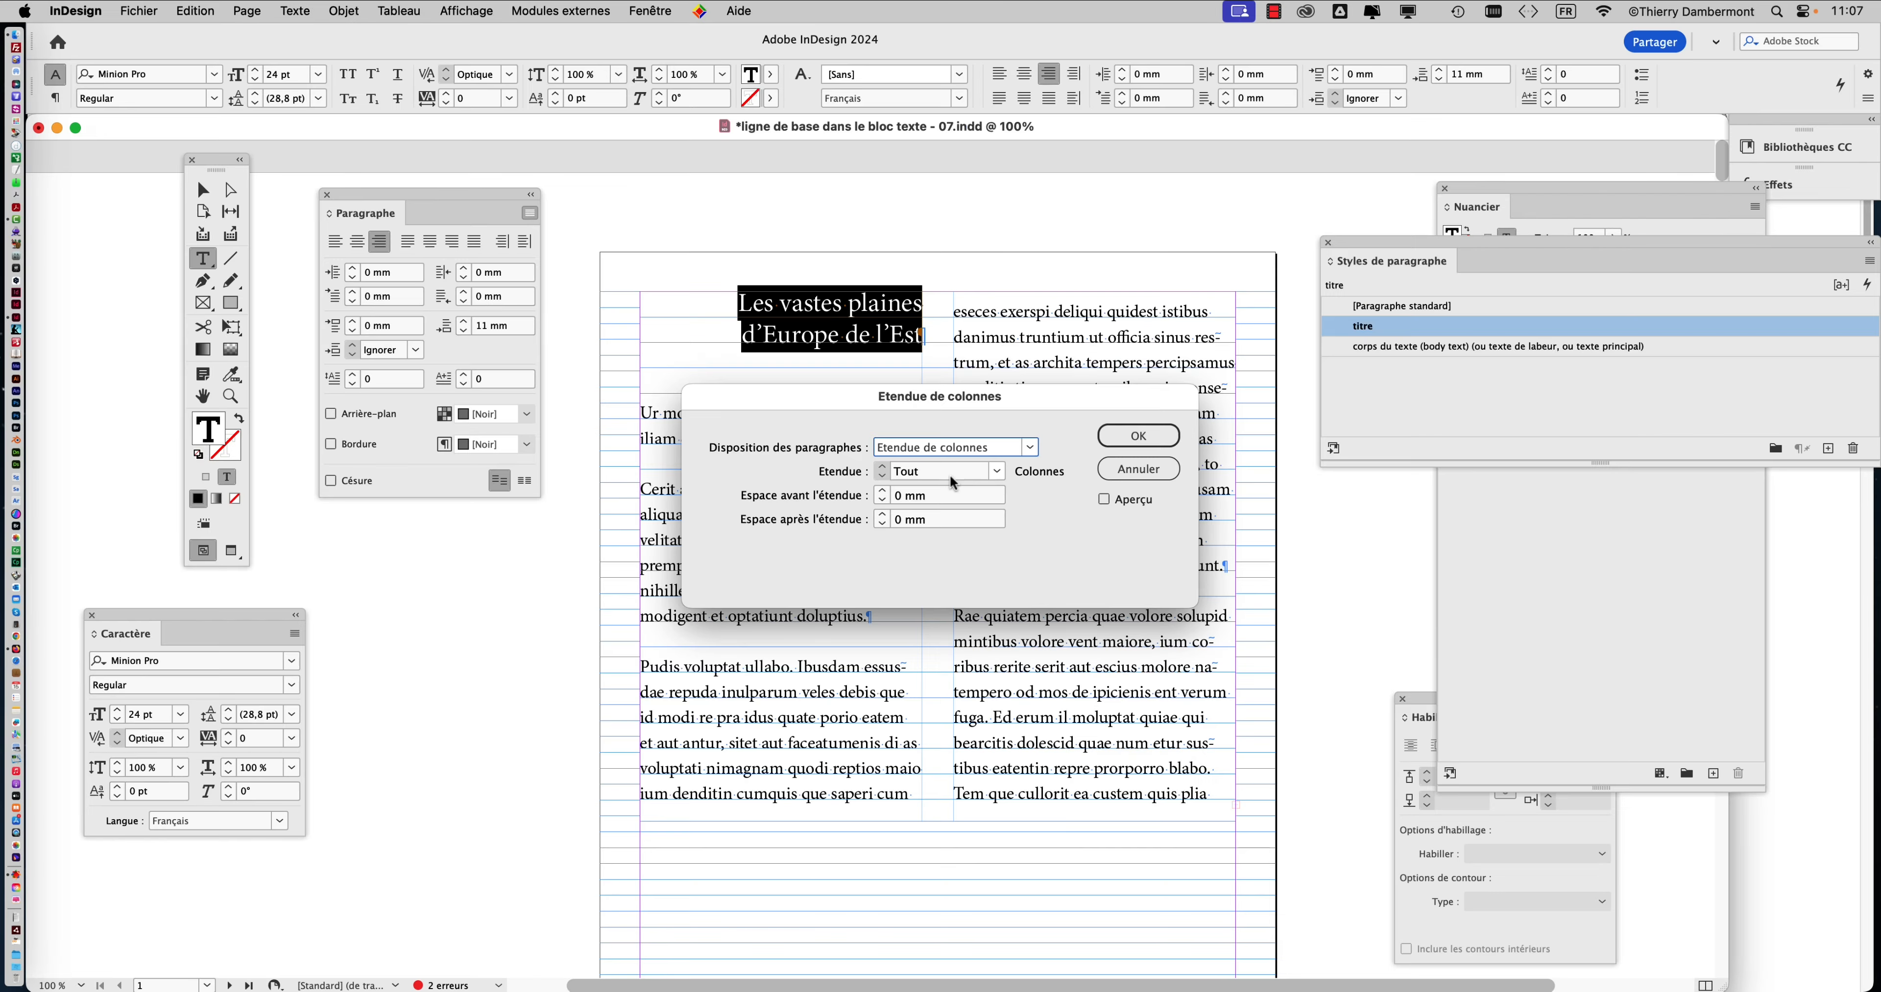
left_click(1103, 500)
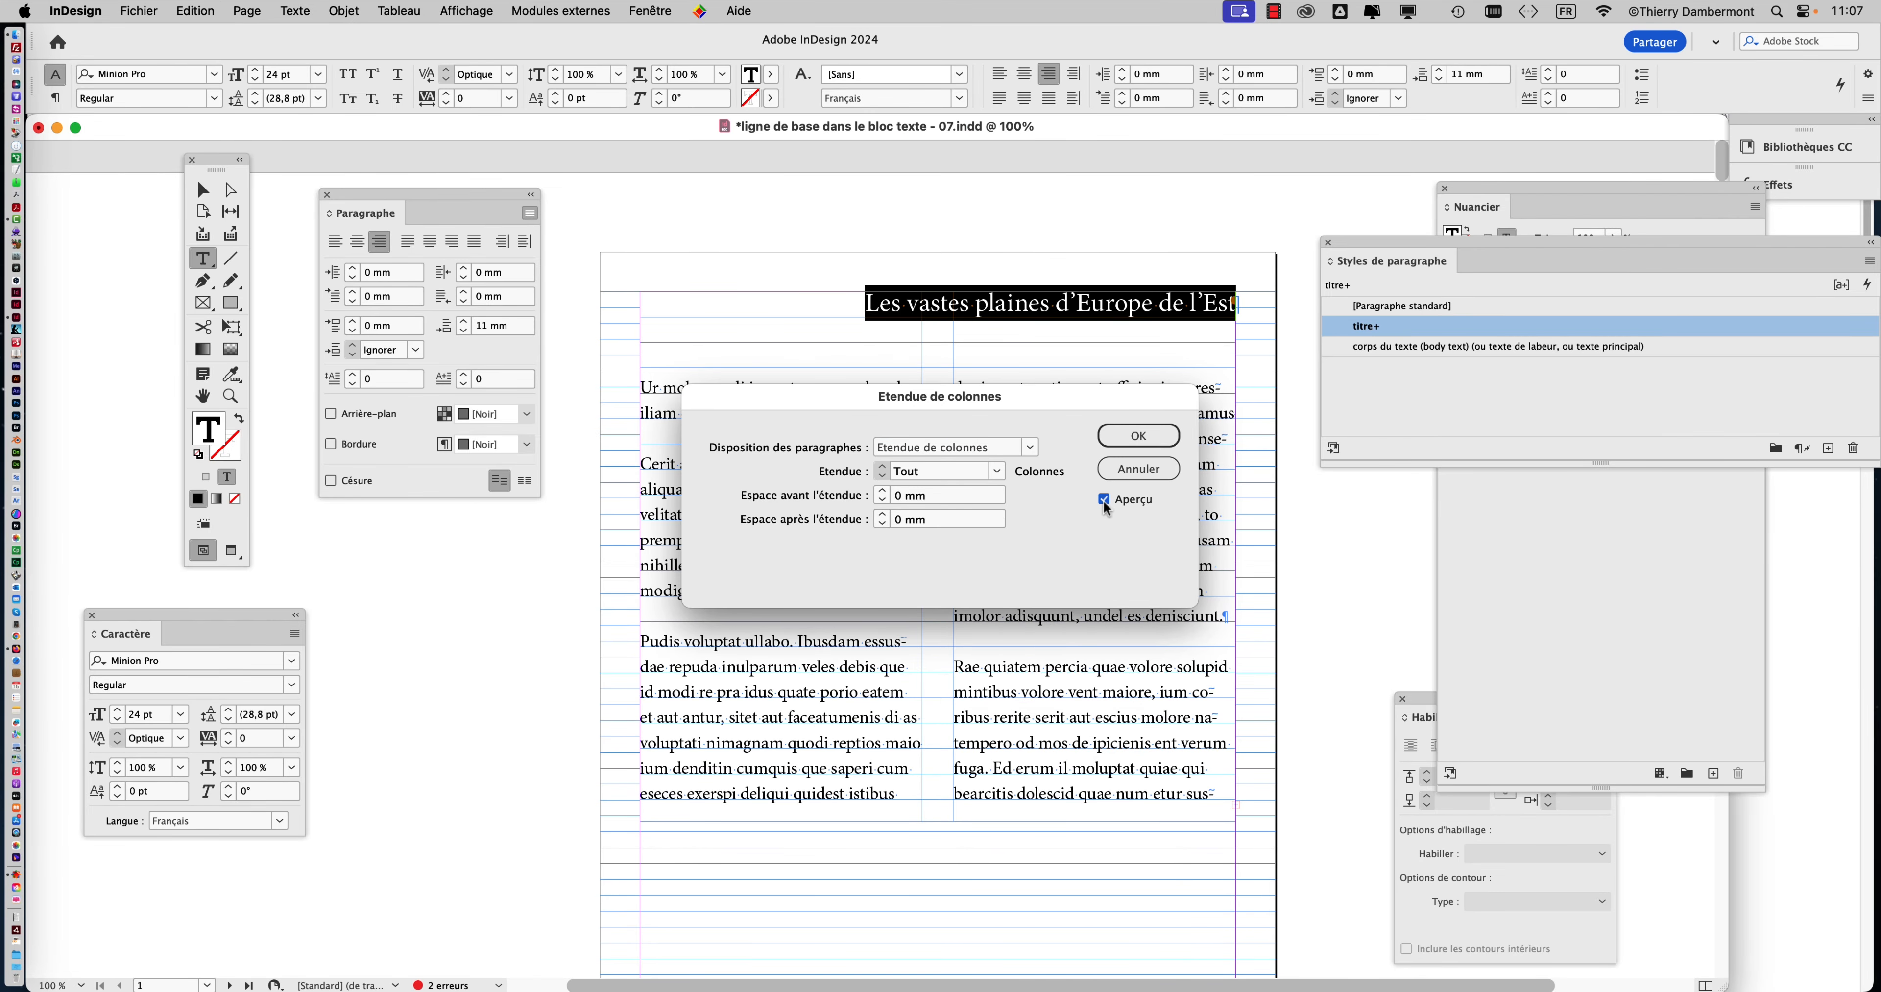
left_click(1103, 499)
left_click(1103, 499)
left_click_drag(1068, 405, 1049, 521)
left_click(1082, 615)
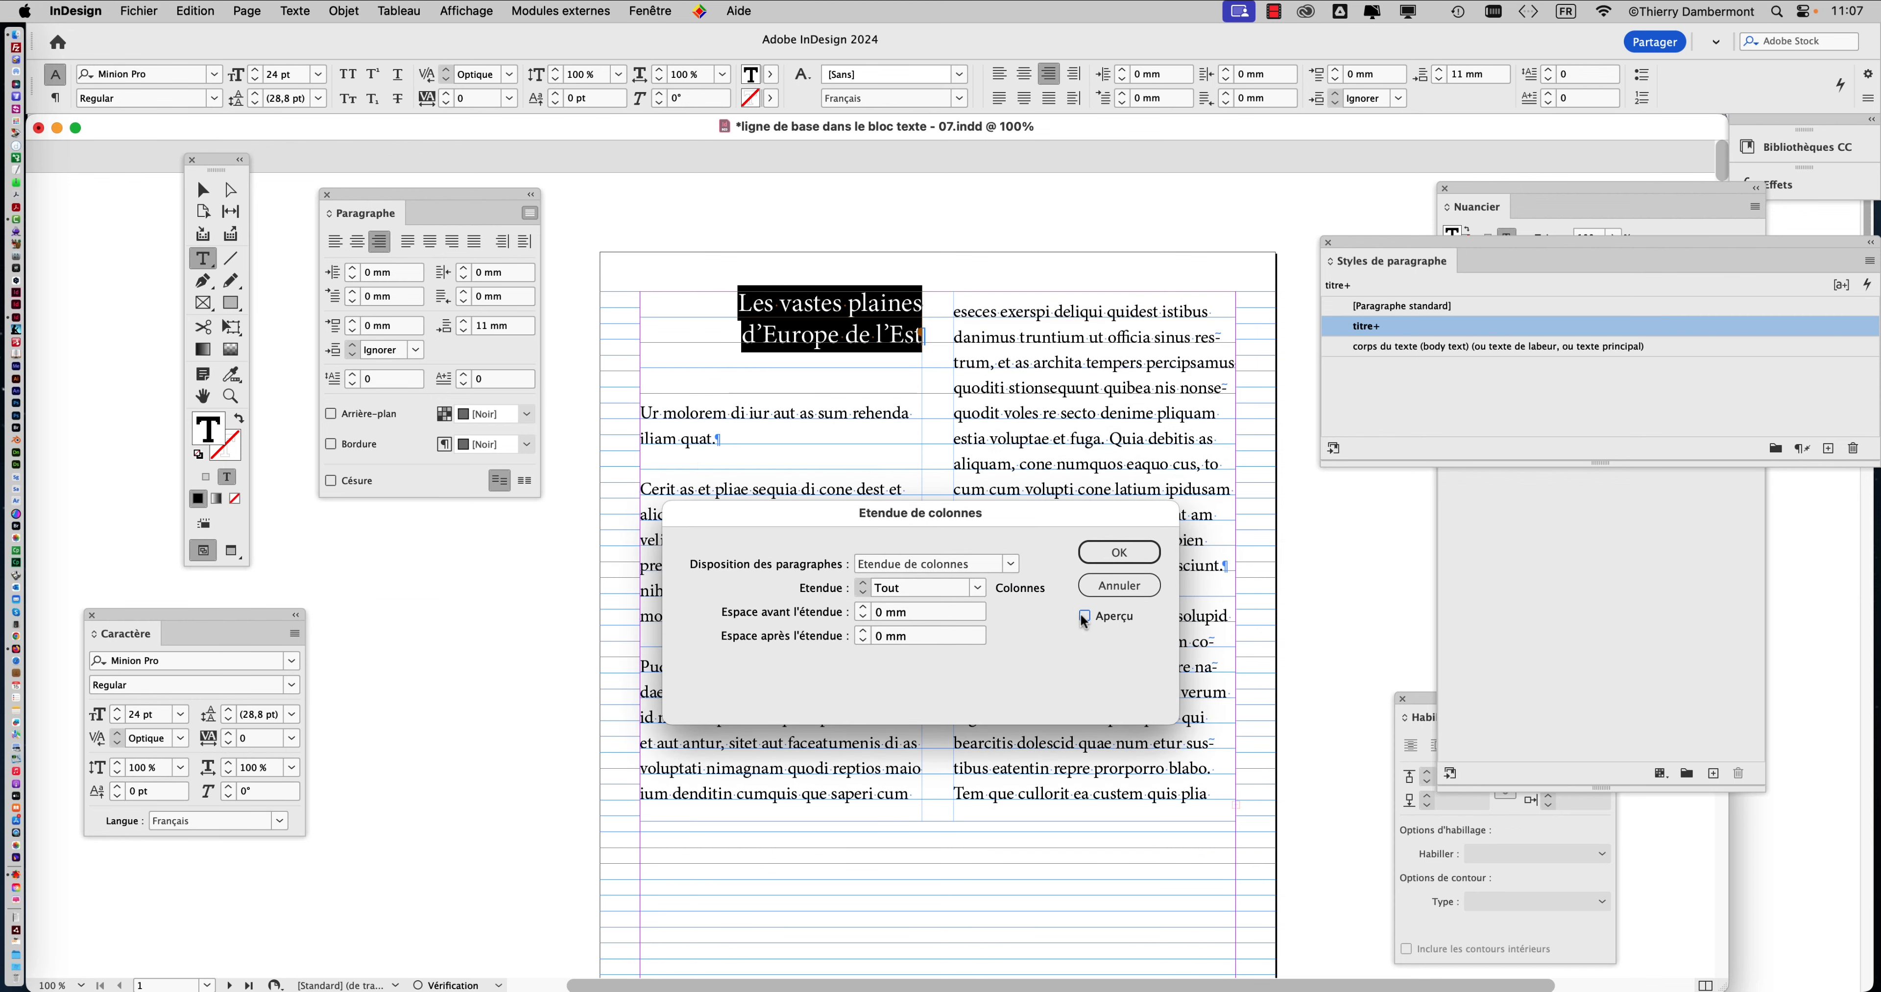
left_click(1082, 615)
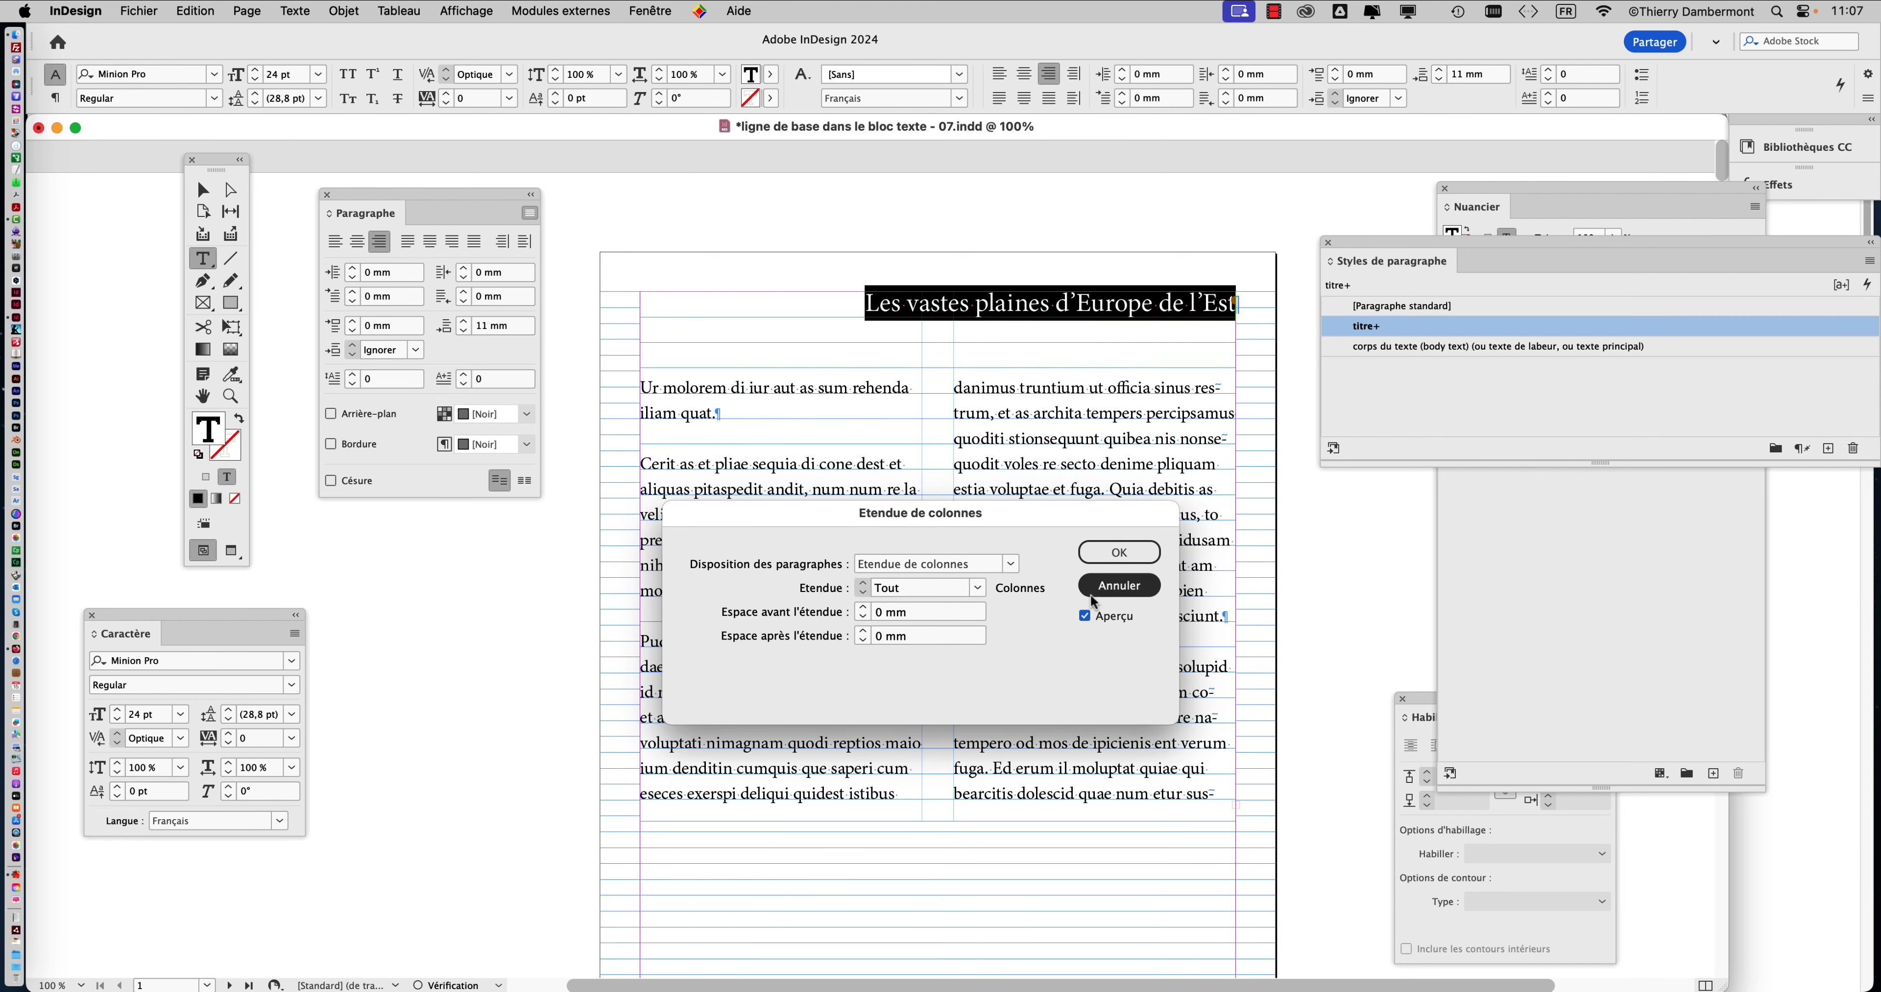
left_click(1110, 556)
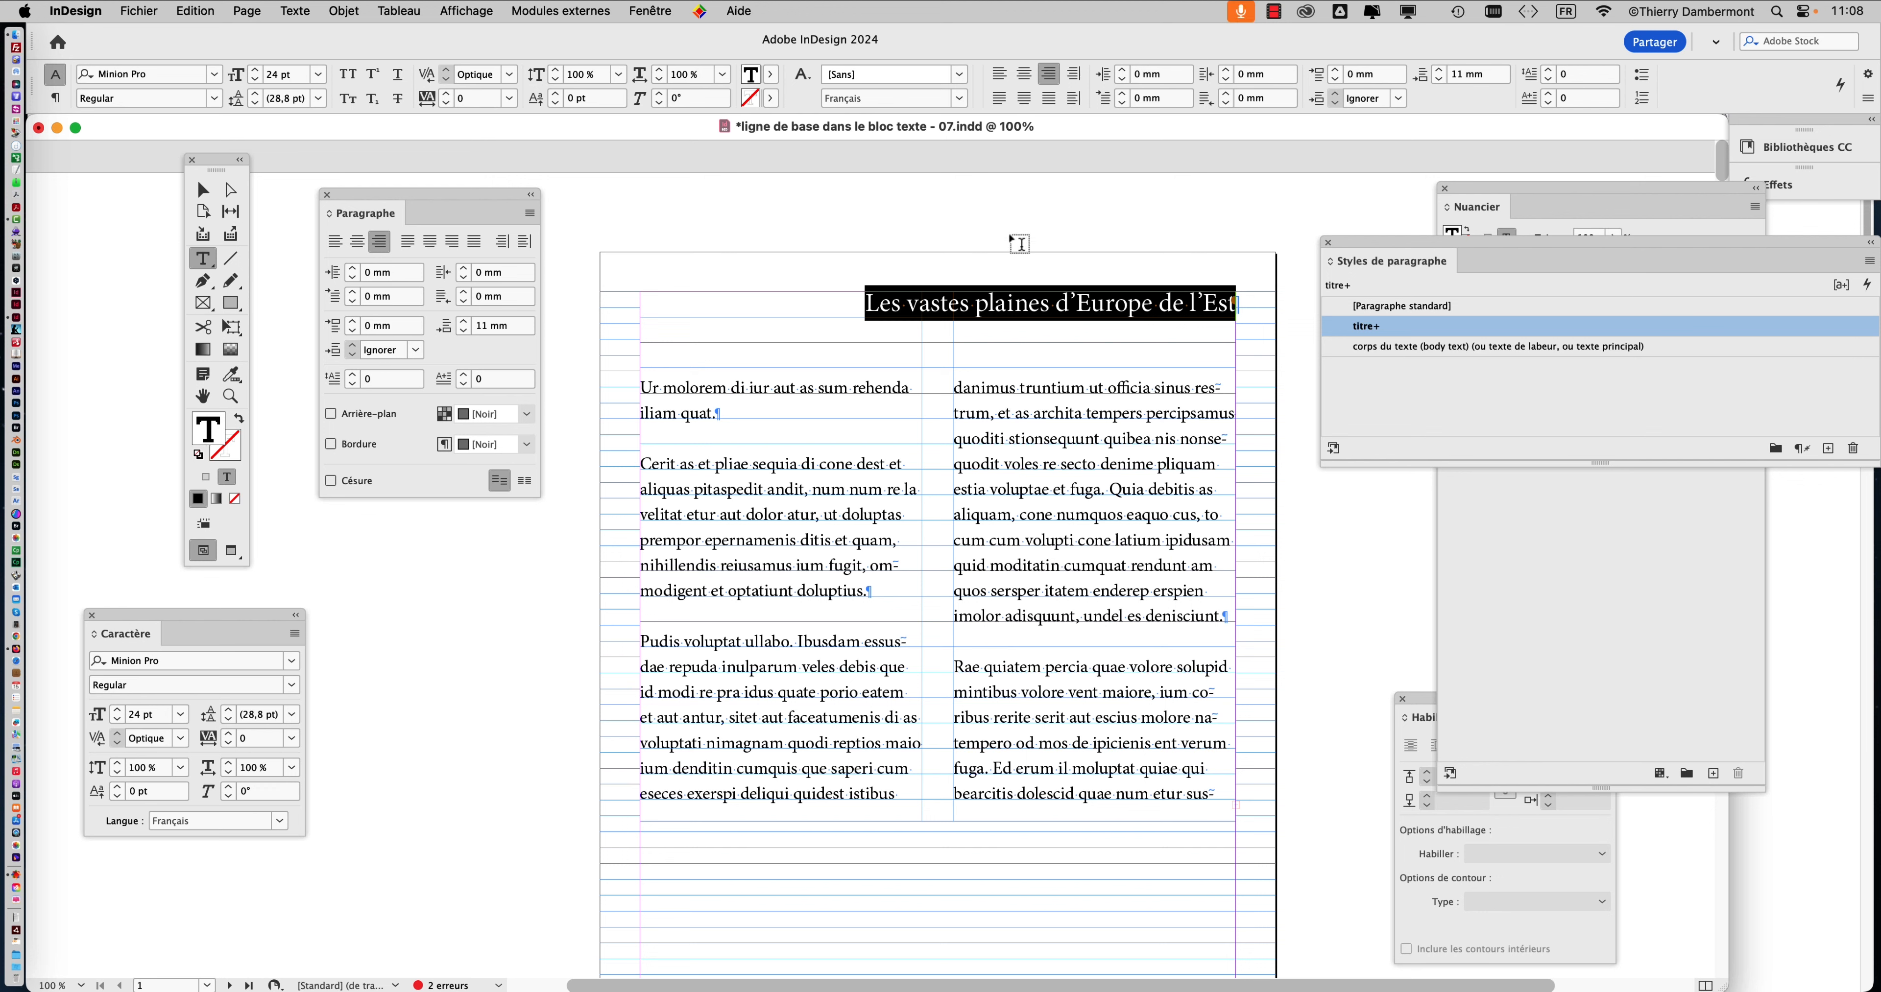
Increase the title's font size to 40 pt and move the character controls off the text
left_click_drag(230, 610, 1351, 213)
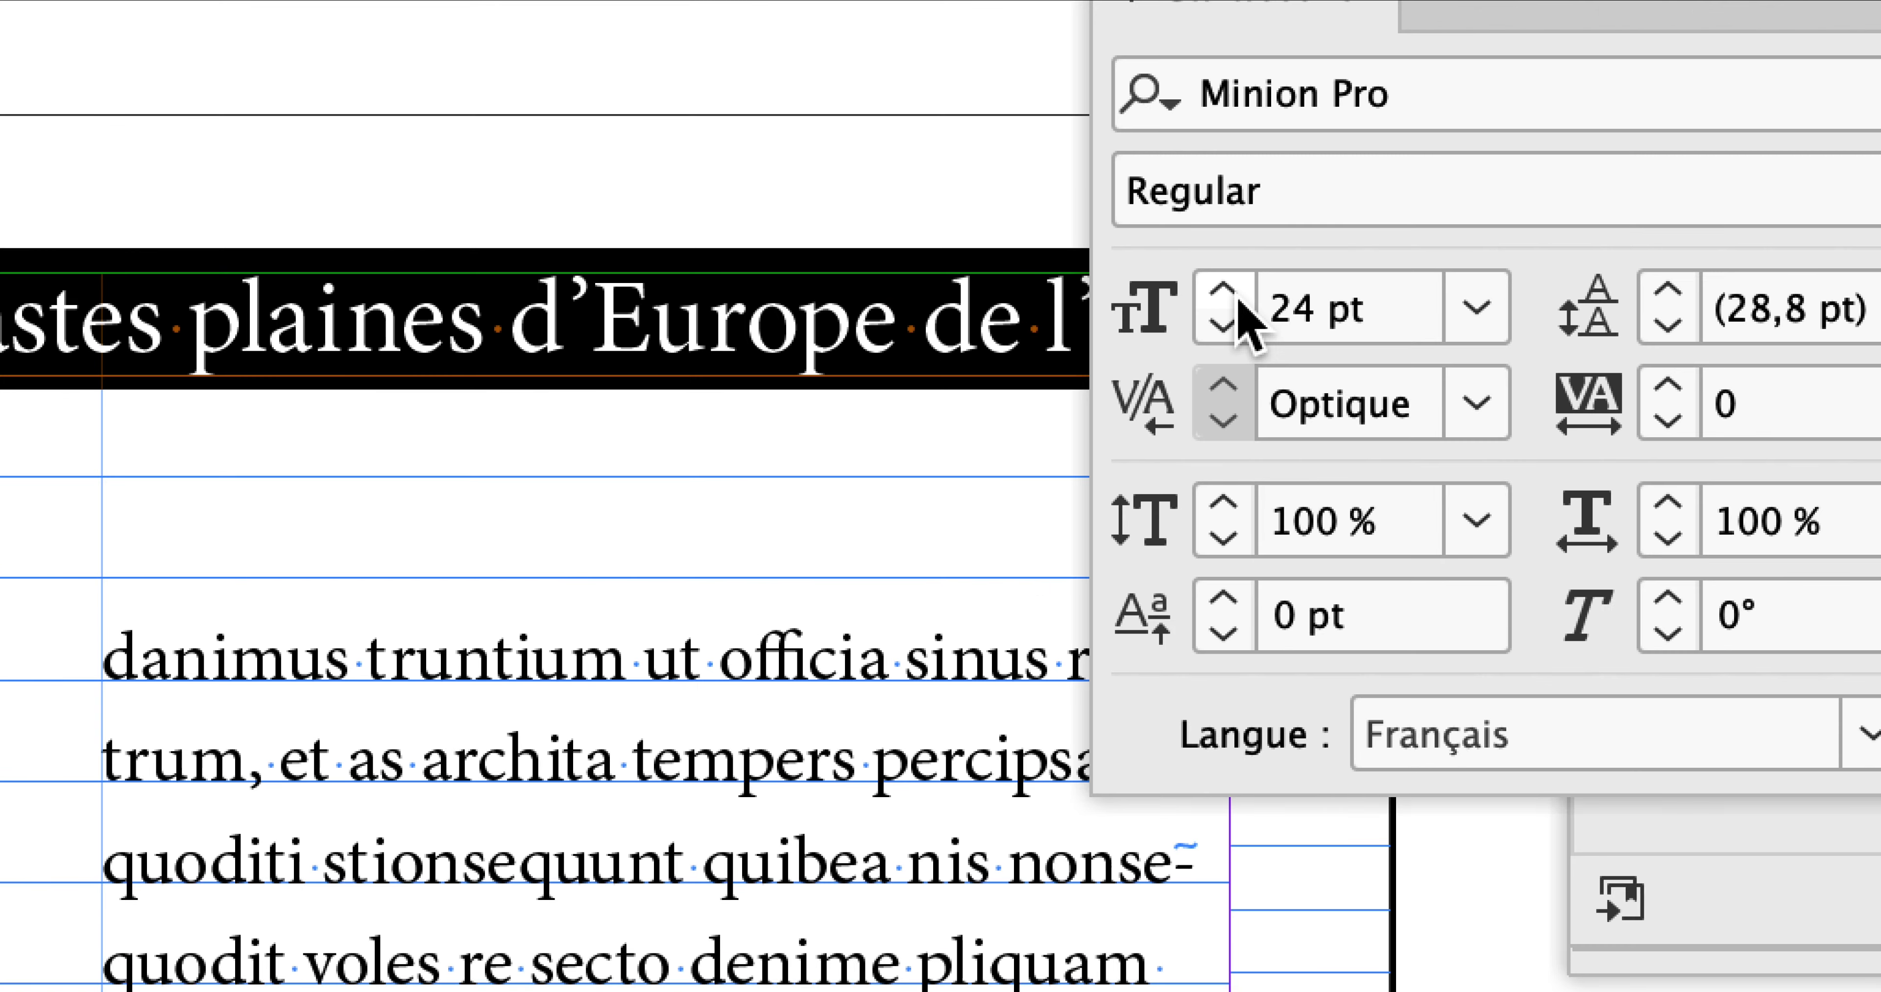
left_click(1238, 299)
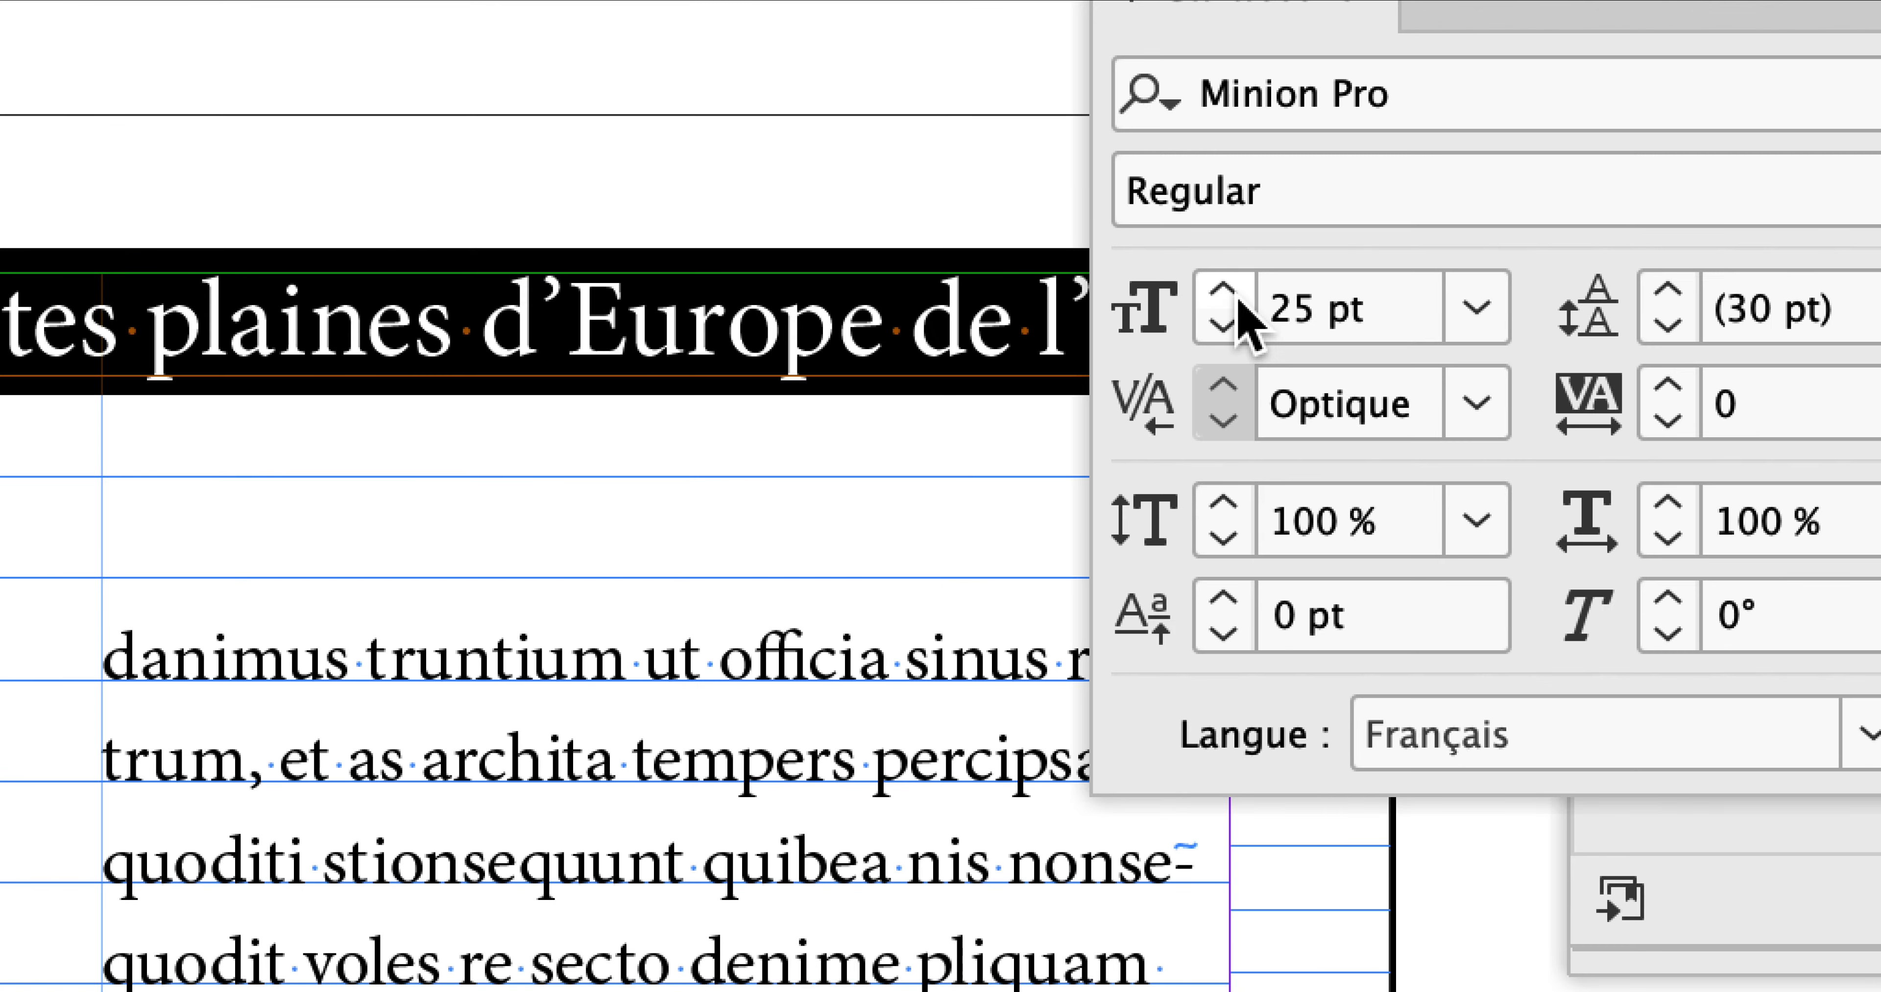
left_click(1237, 299)
left_click(1238, 300)
left_click(1237, 299)
left_click(1237, 299)
left_click(1237, 299)
left_click(1238, 299)
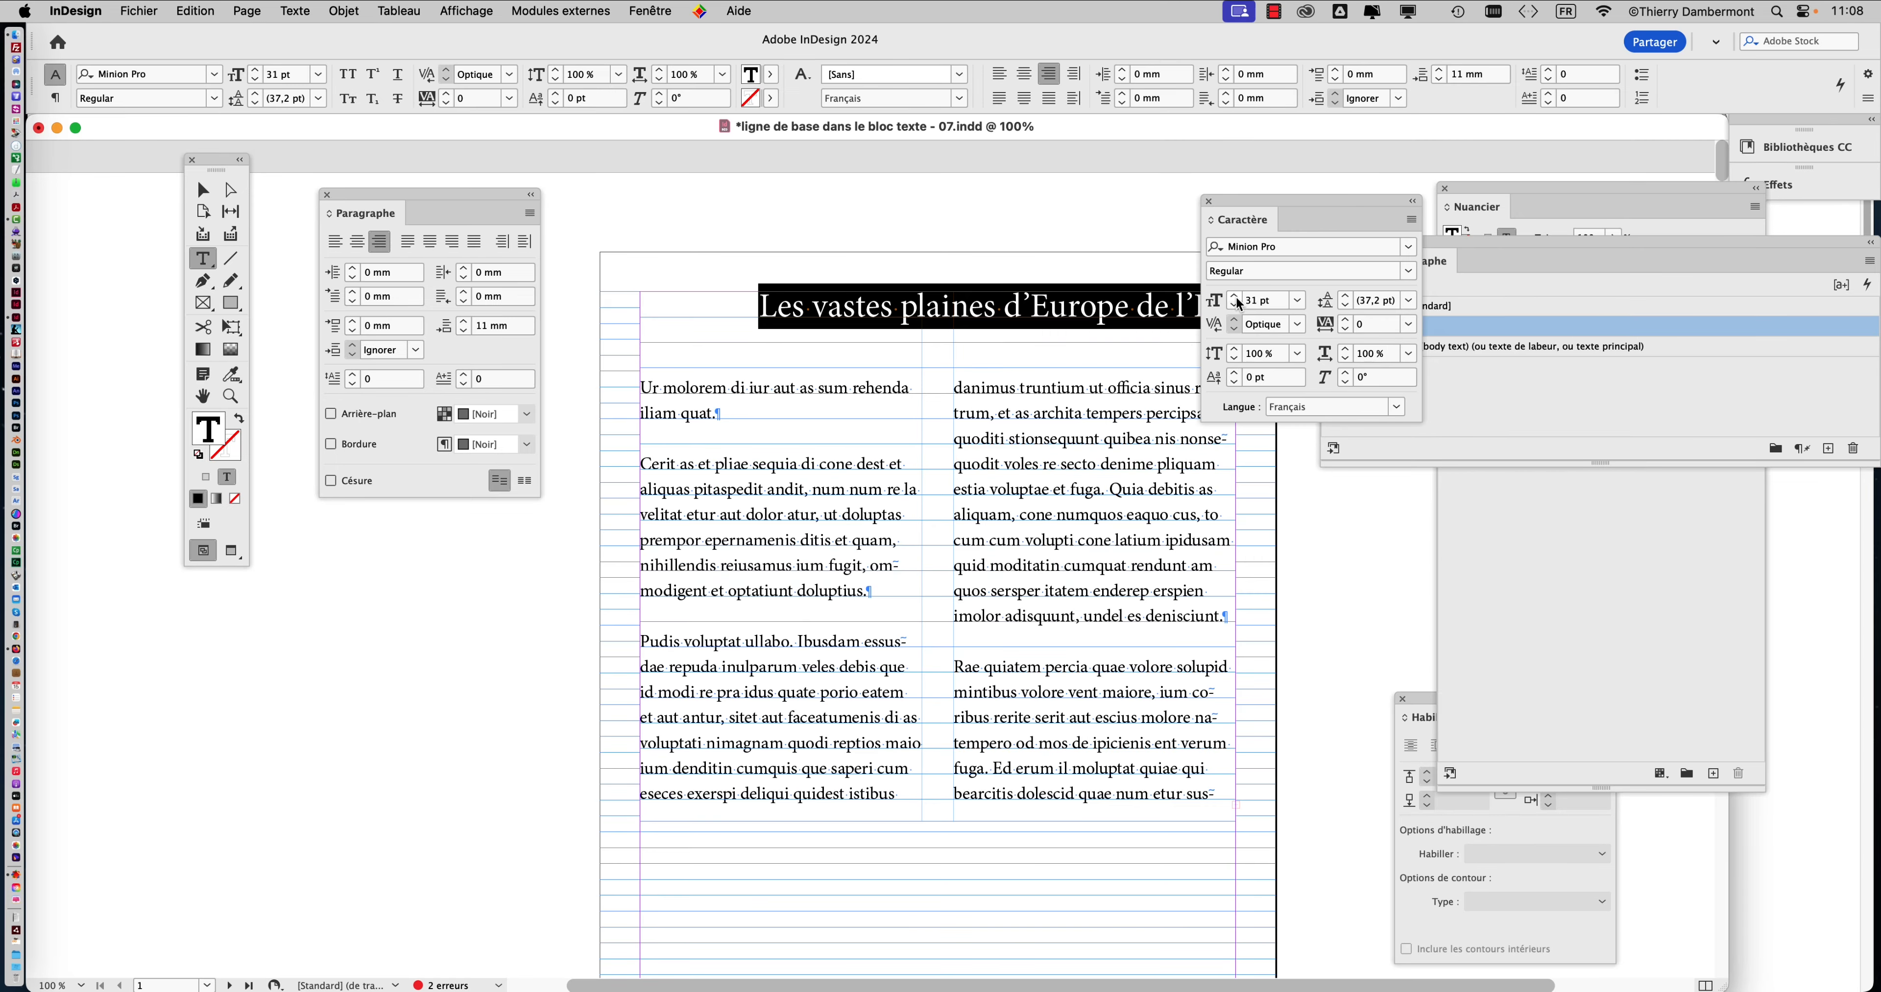
left_click(1236, 297, "shift")
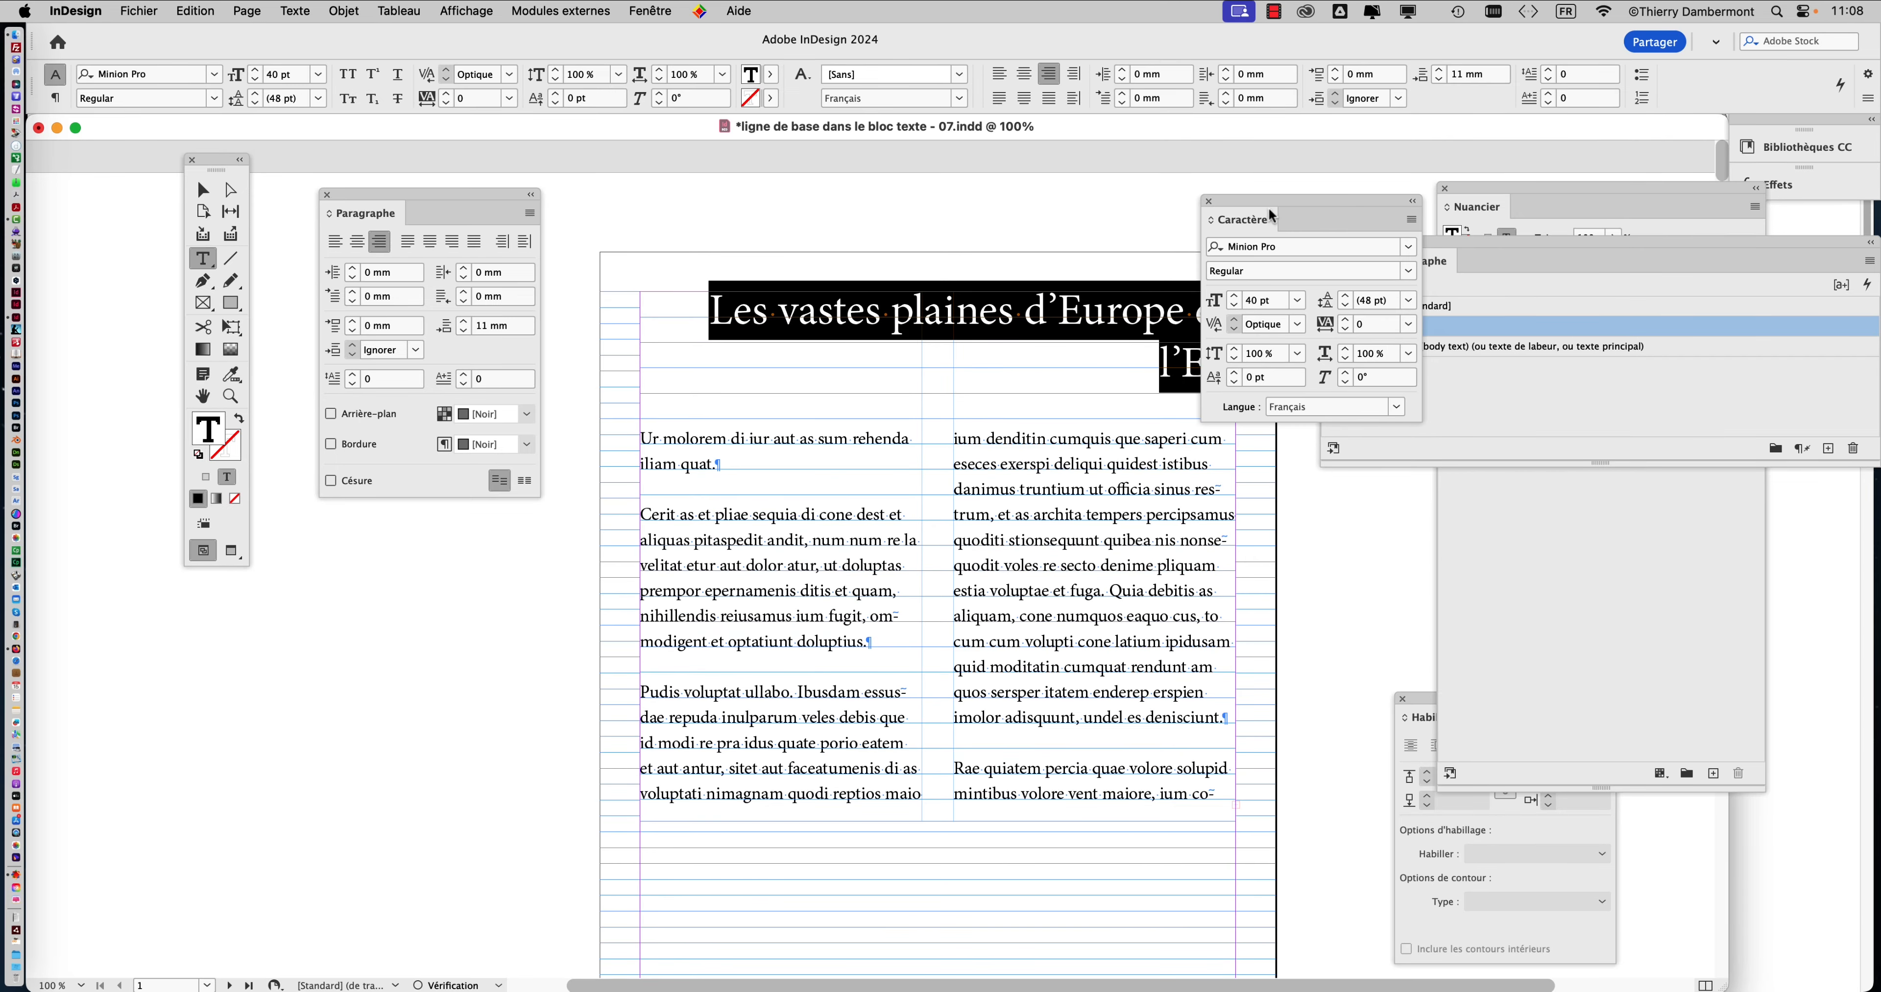
left_click_drag(1274, 195, 1369, 149)
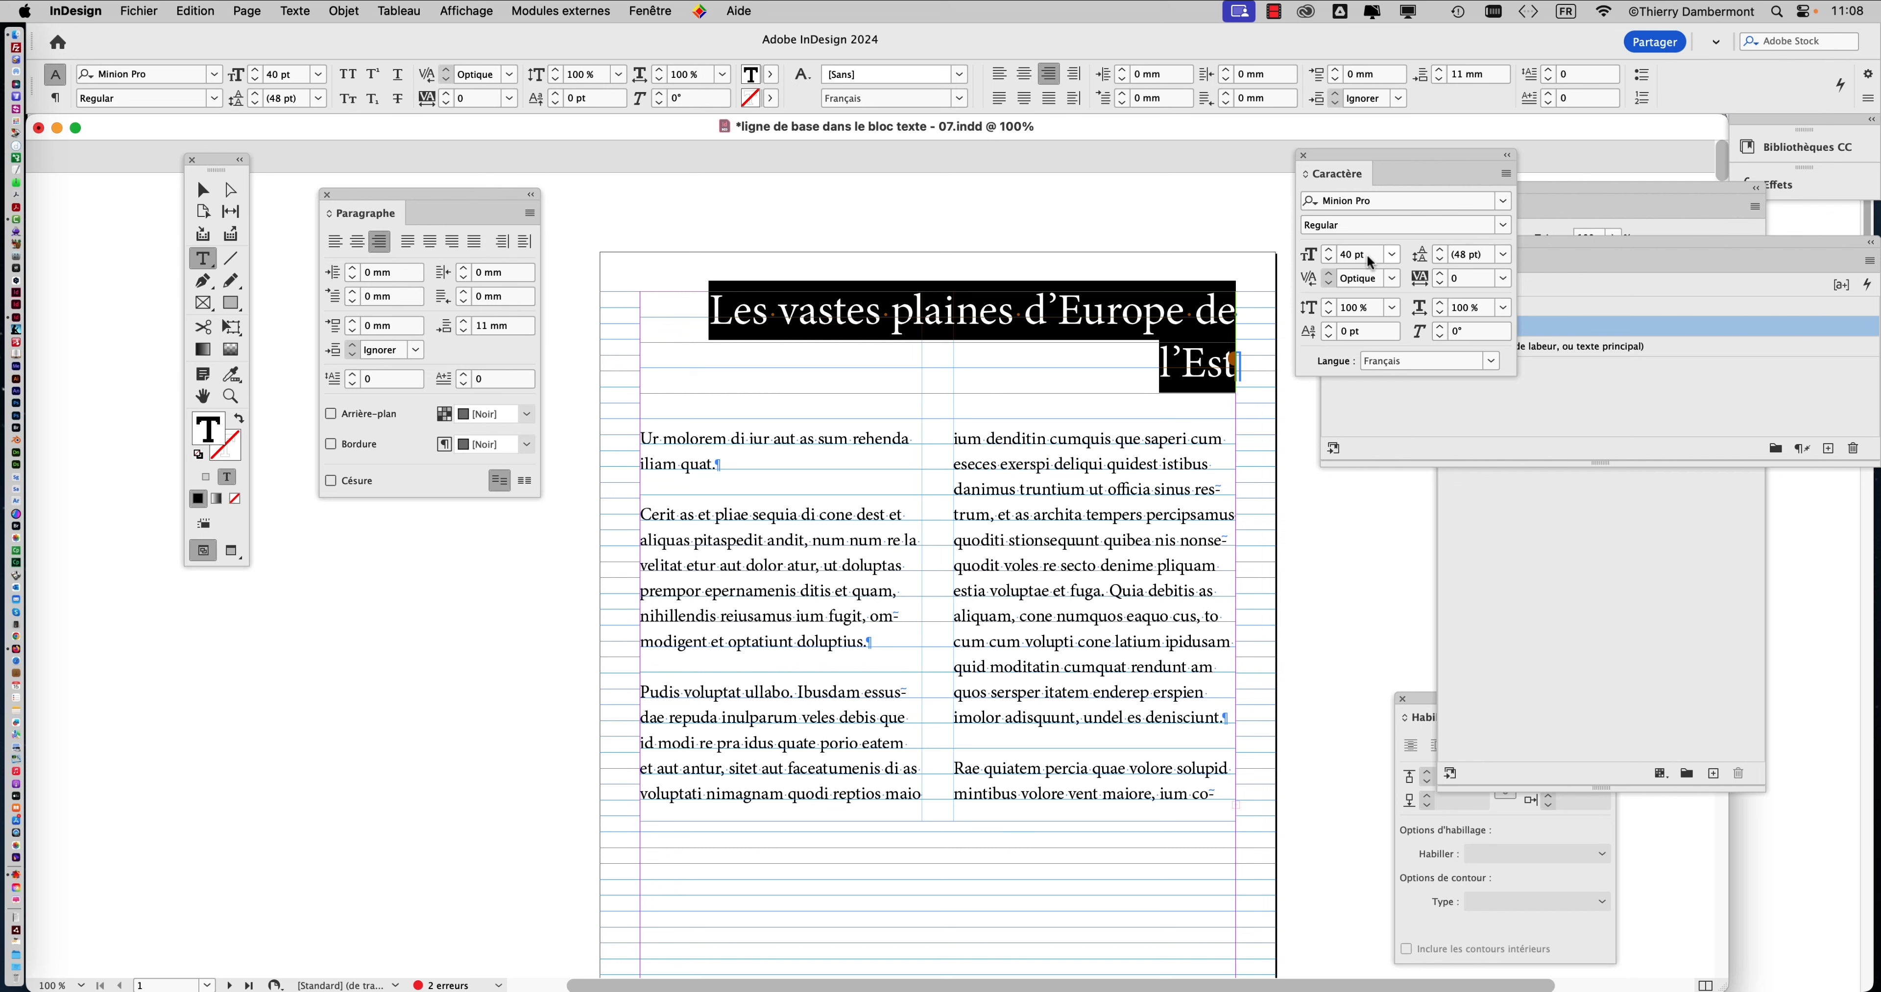
left_click_drag(1349, 177, 398, 552)
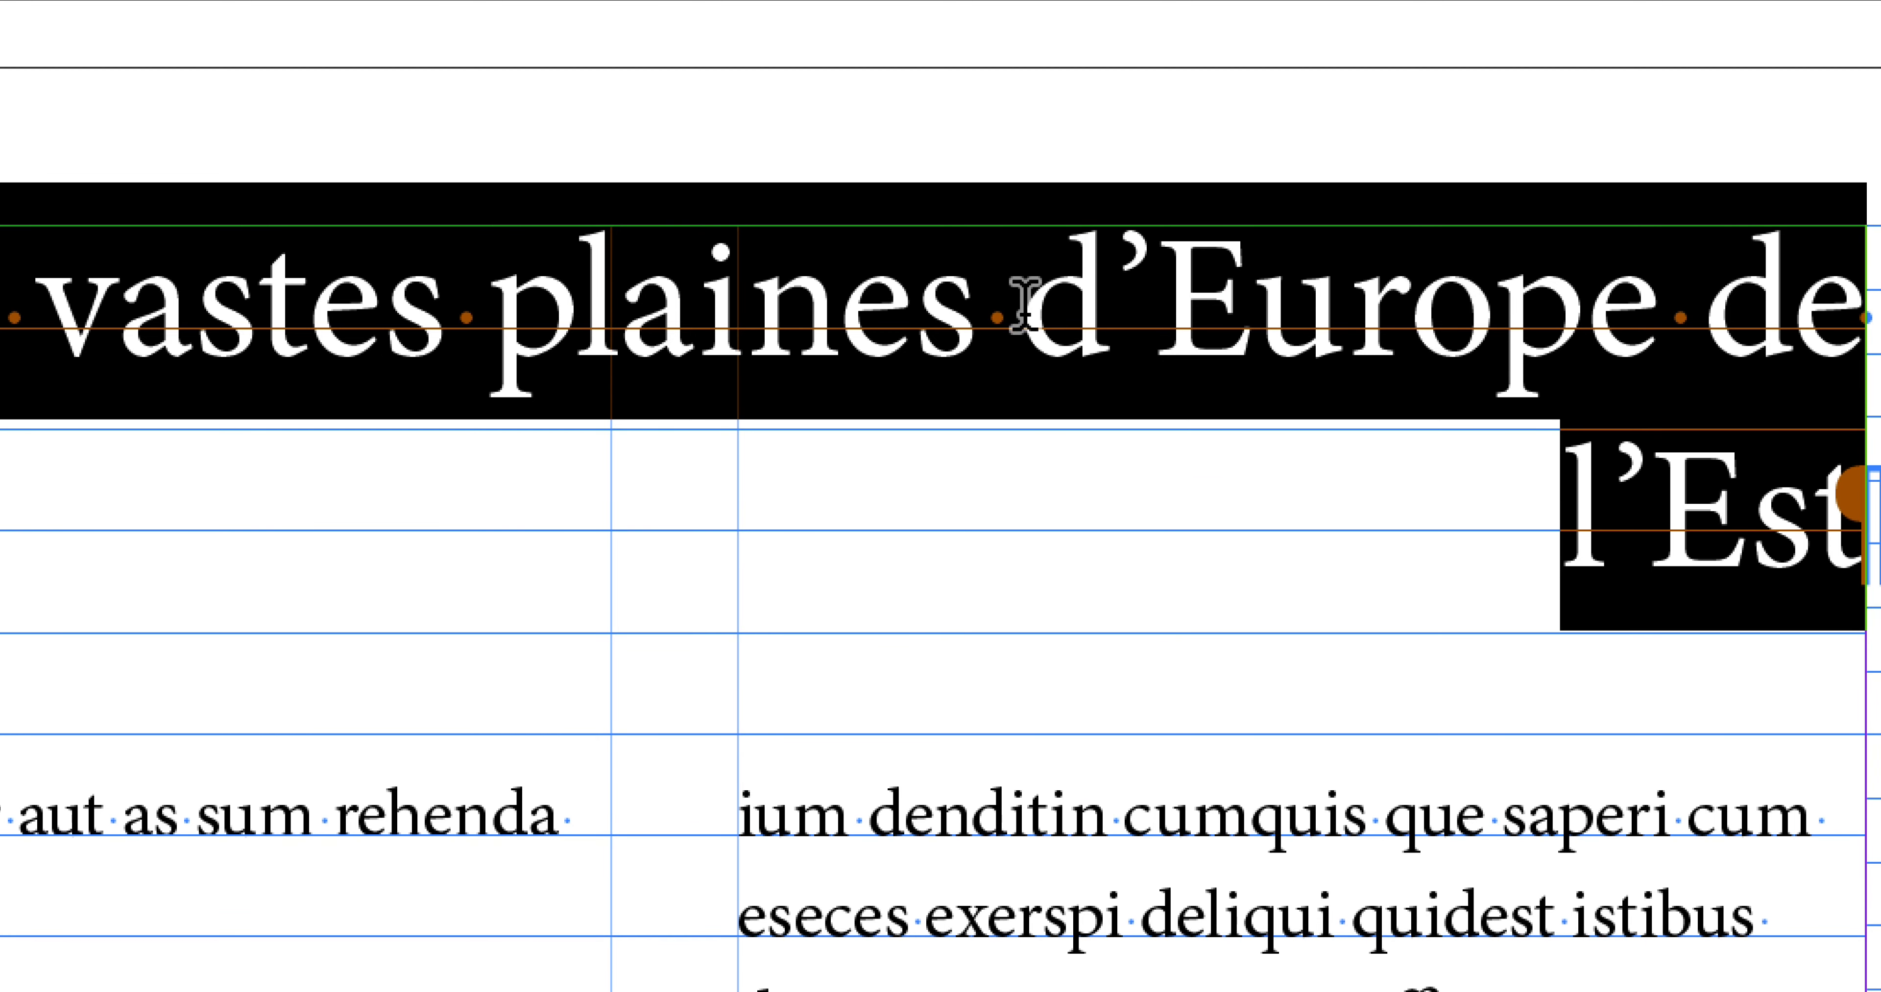
Try a forced line break before "d’Europe" in the title, and remove it again
left_click(1021, 305)
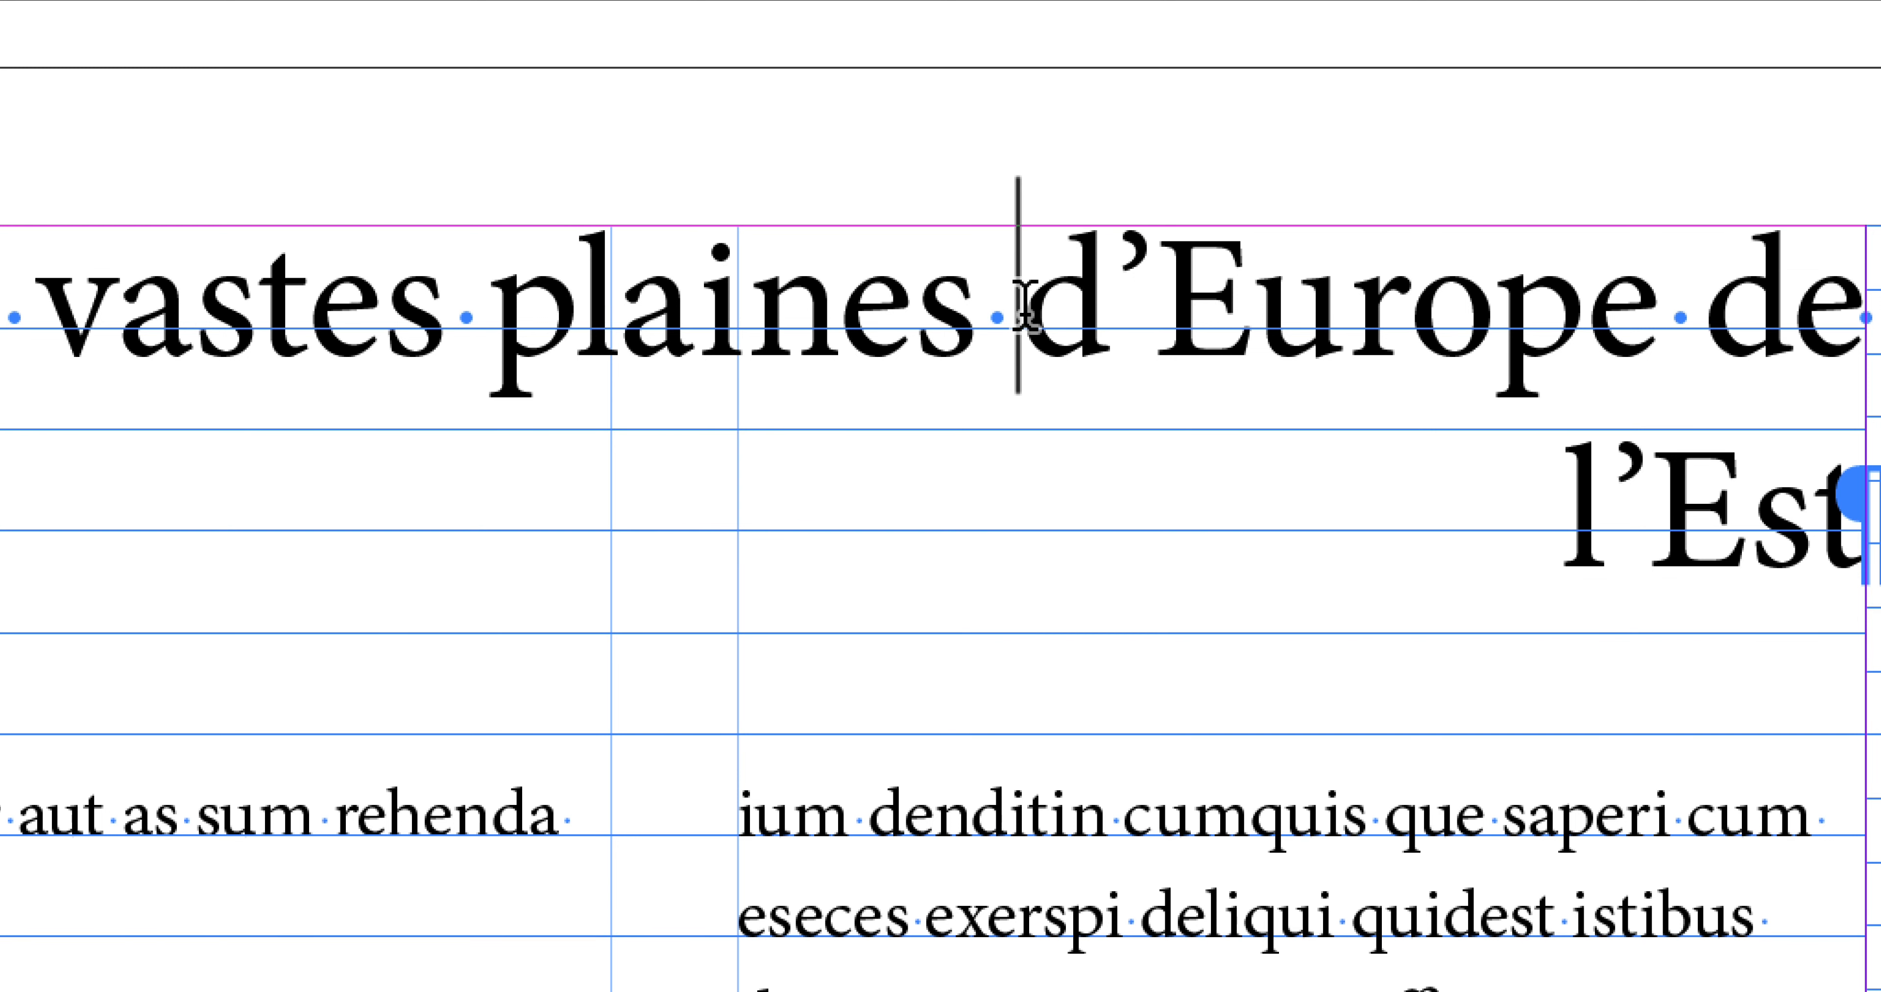
key("shift+Return")
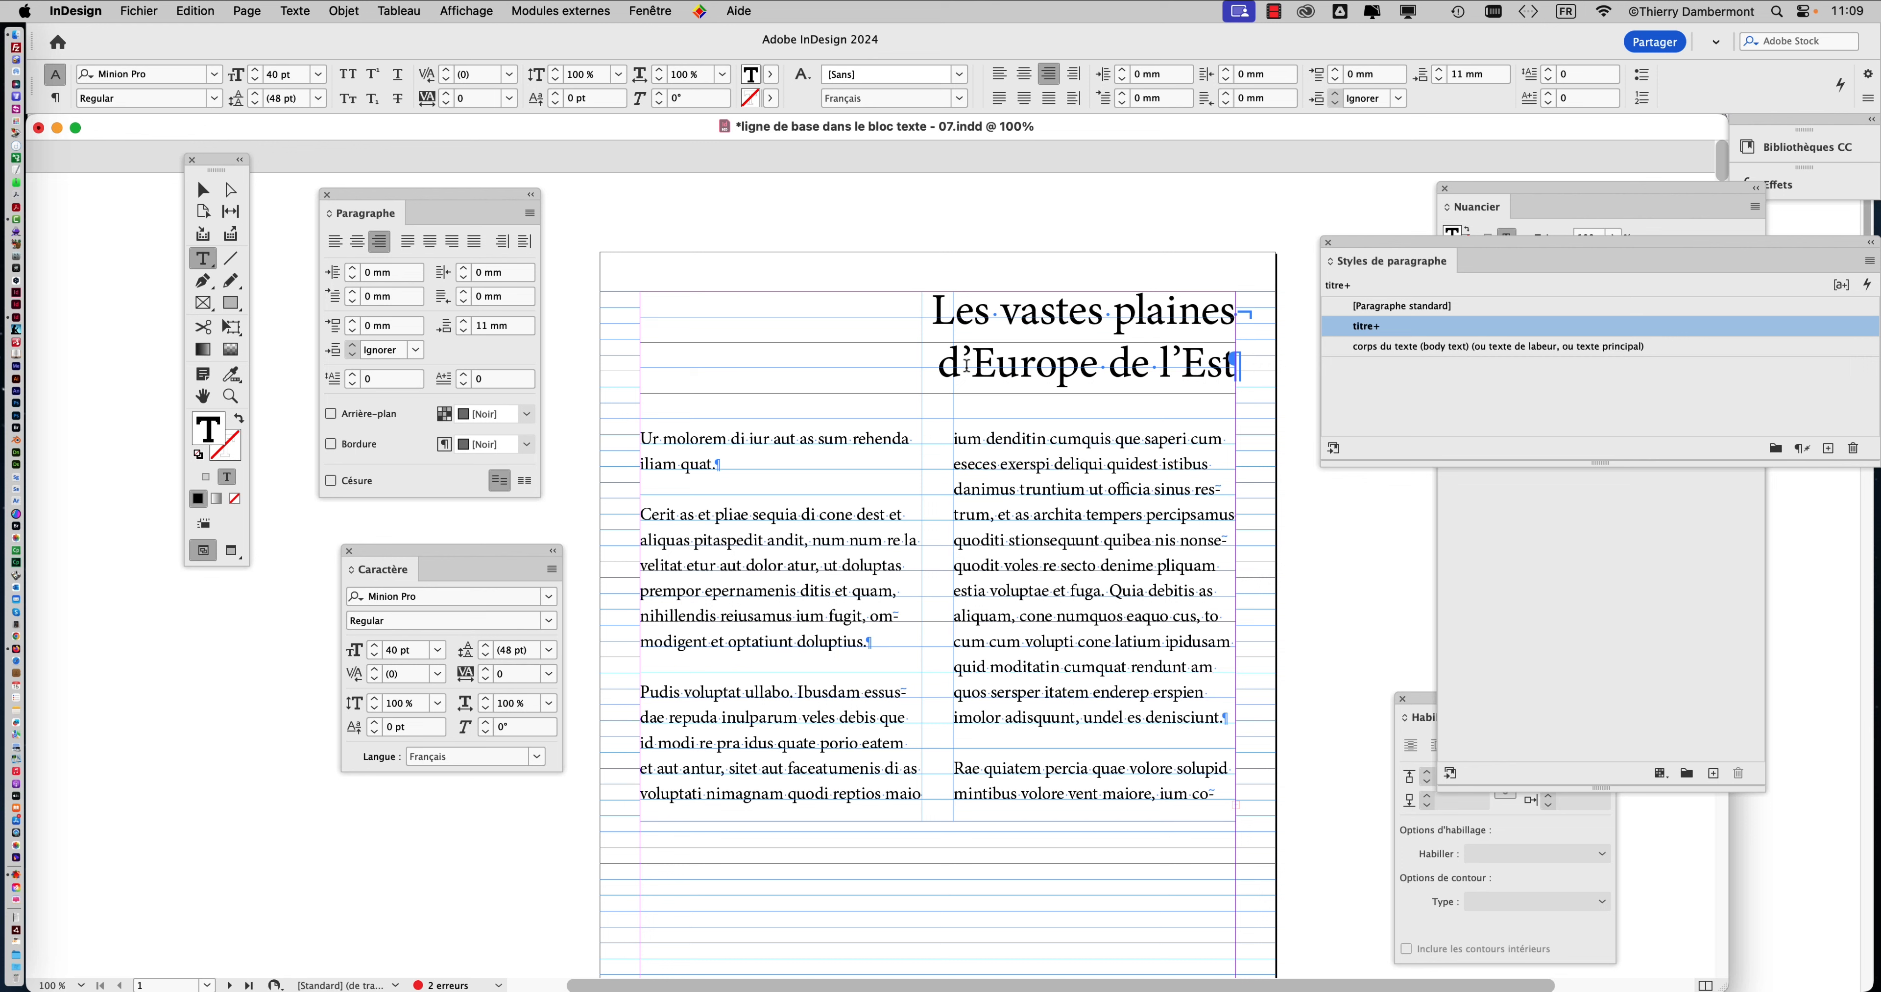
key("BackSpace")
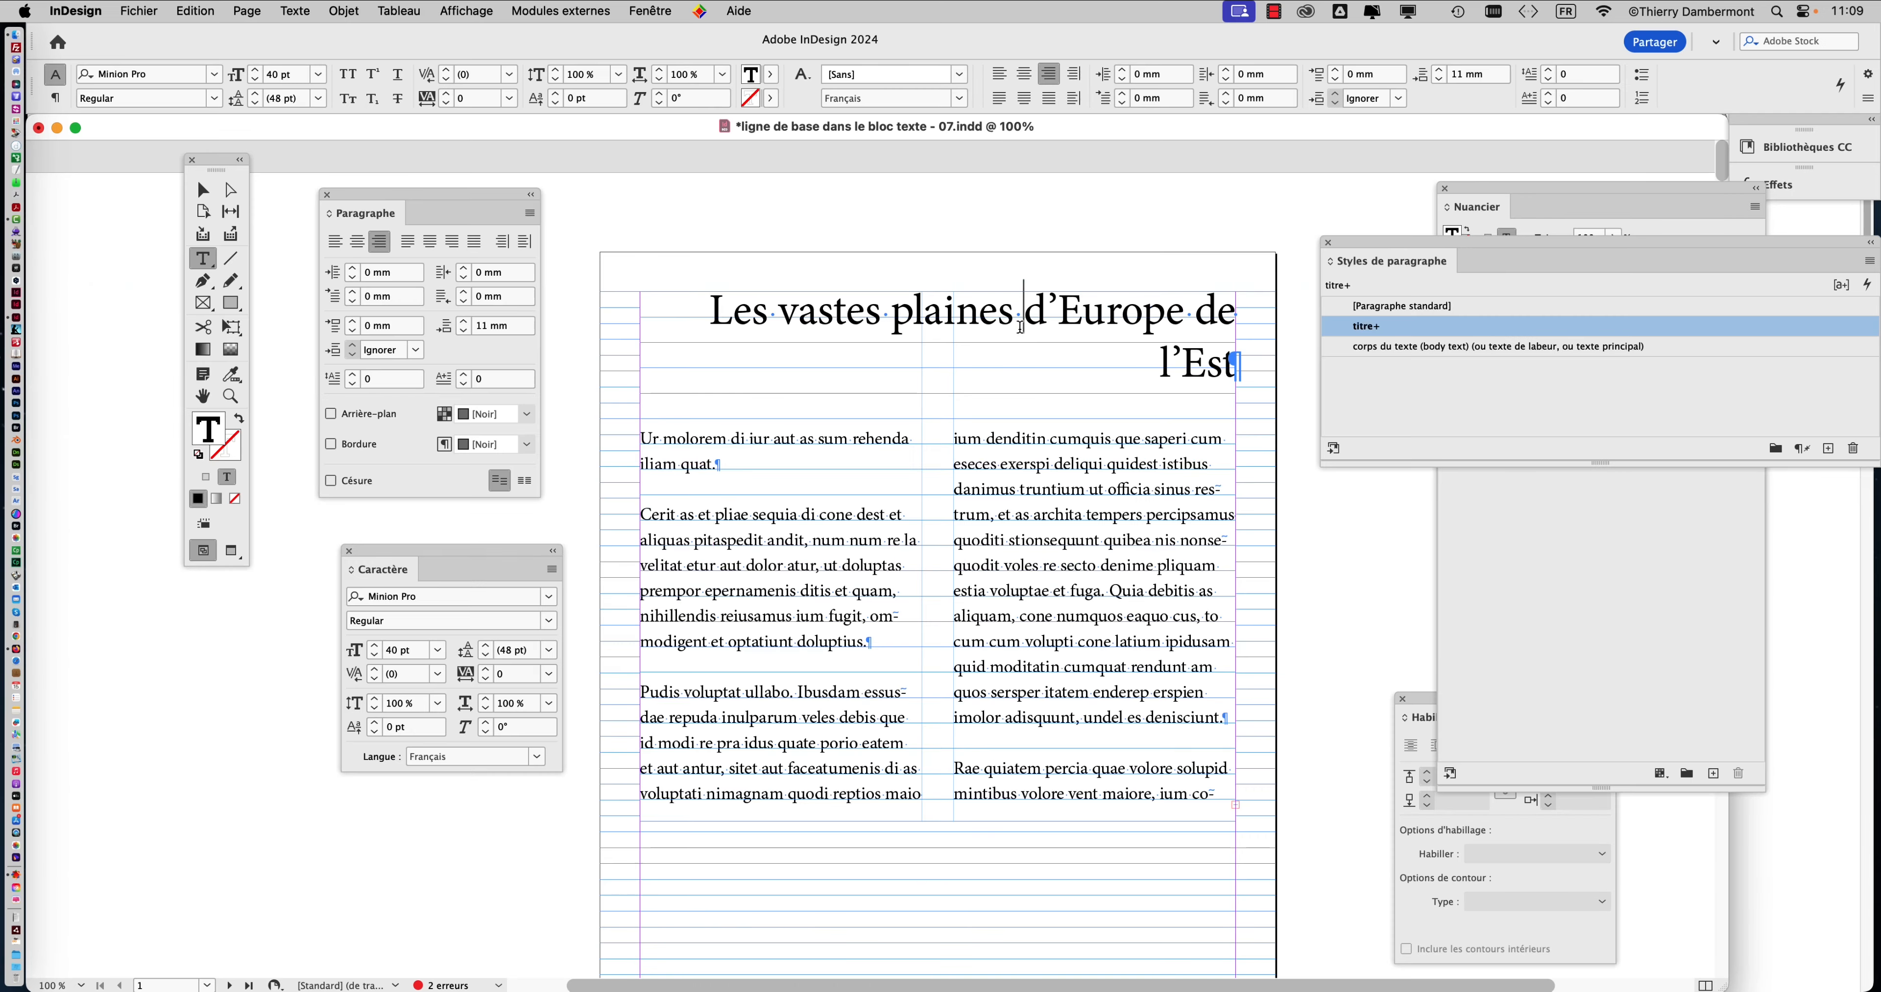
Turn on Equilibrer les lignes en drapeau for the title paragraph and check that the option is enabled
left_click(529, 213)
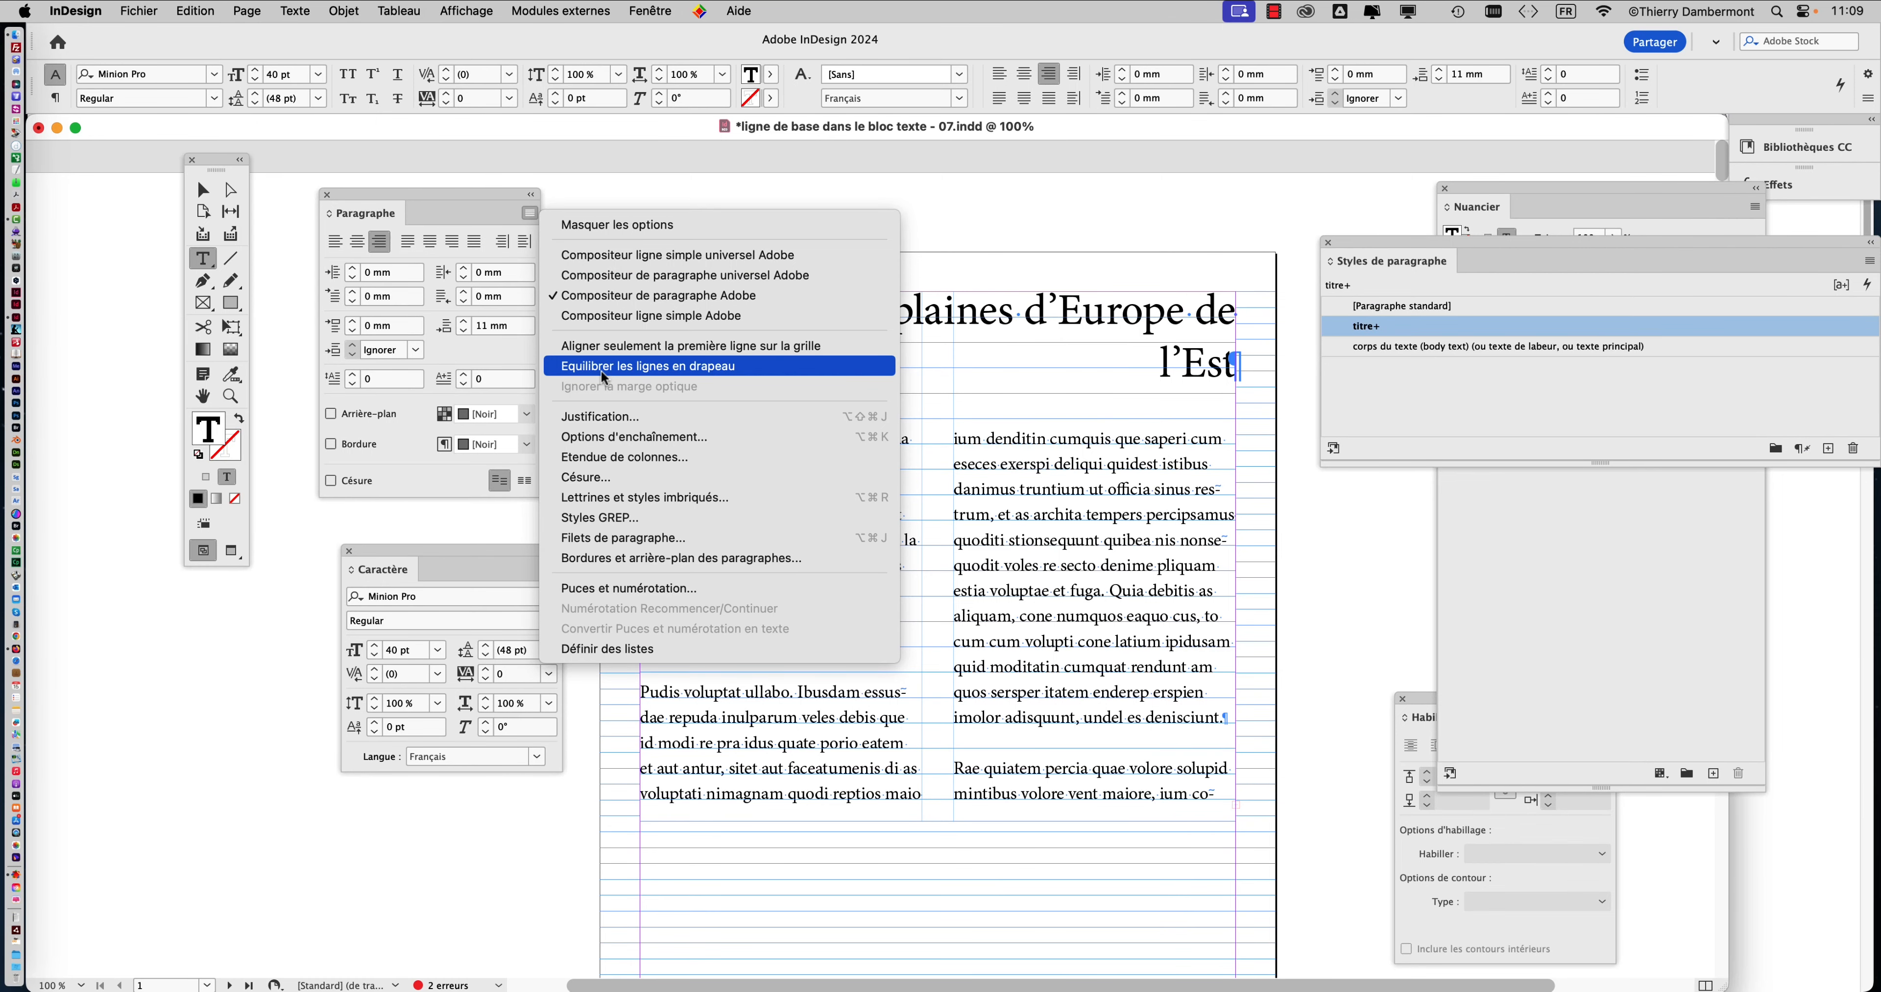
left_click(584, 337)
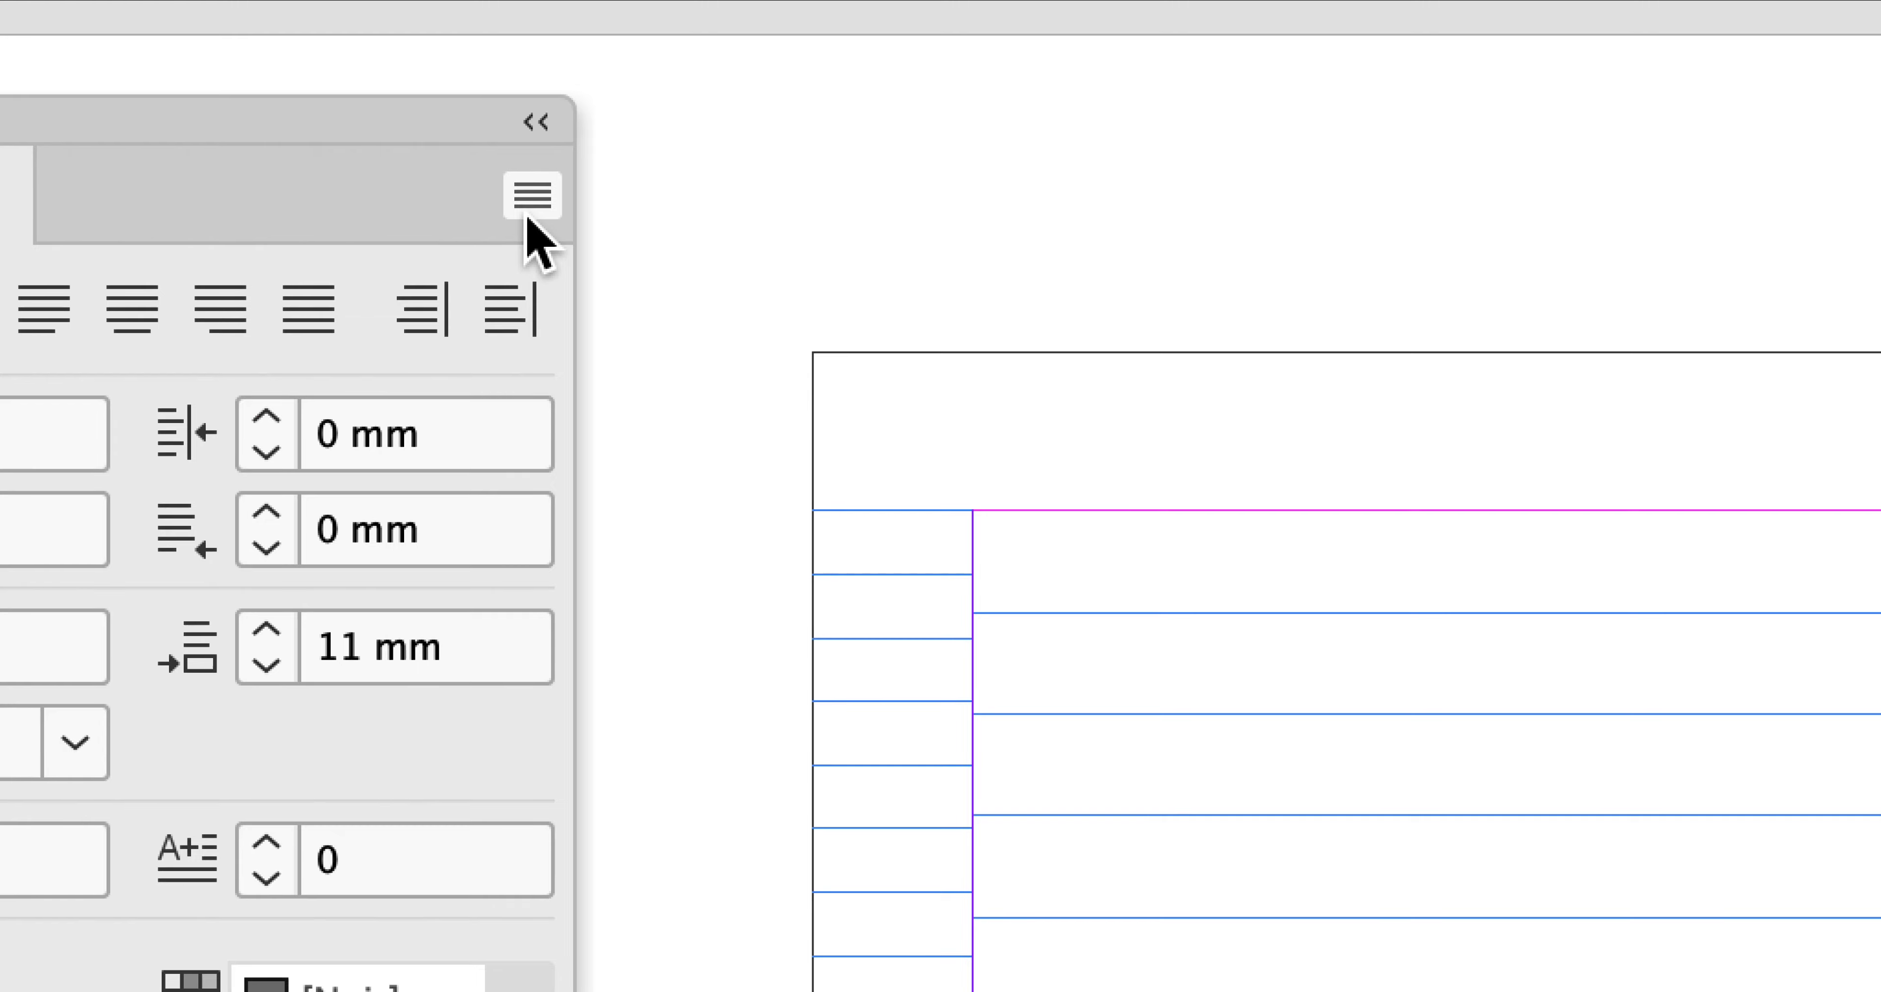
left_click(529, 218)
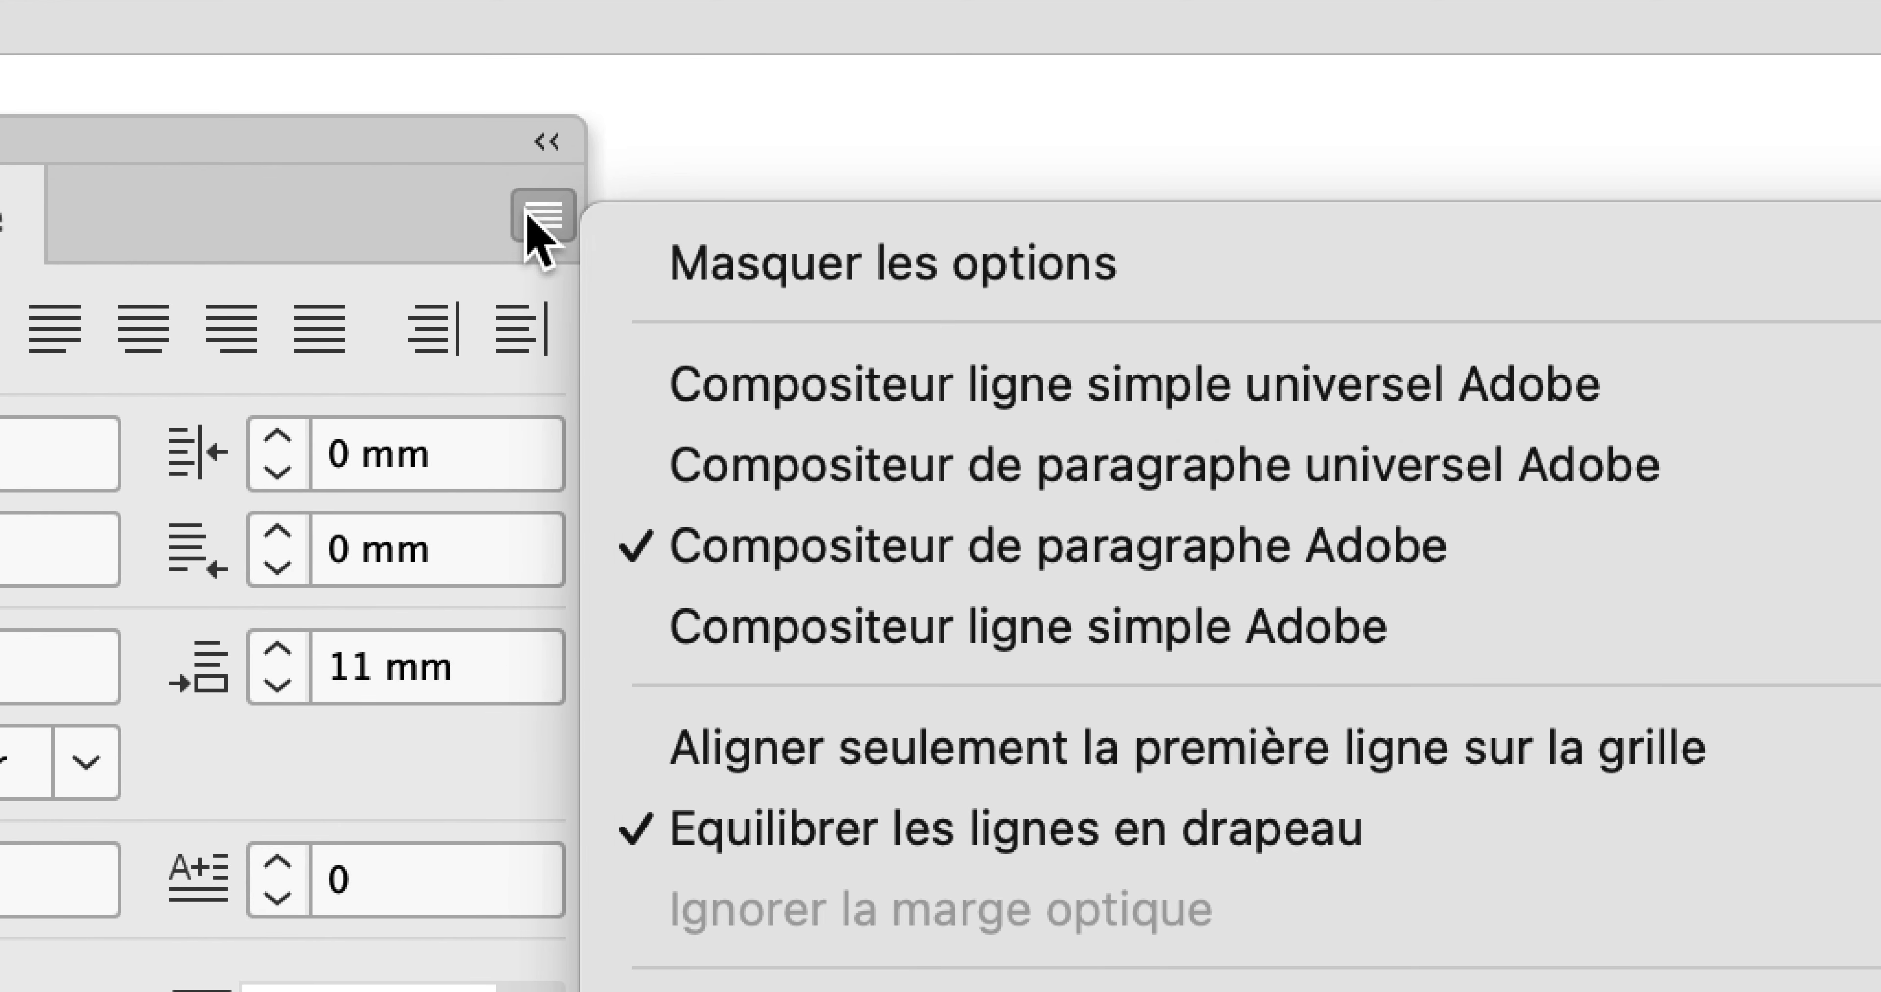